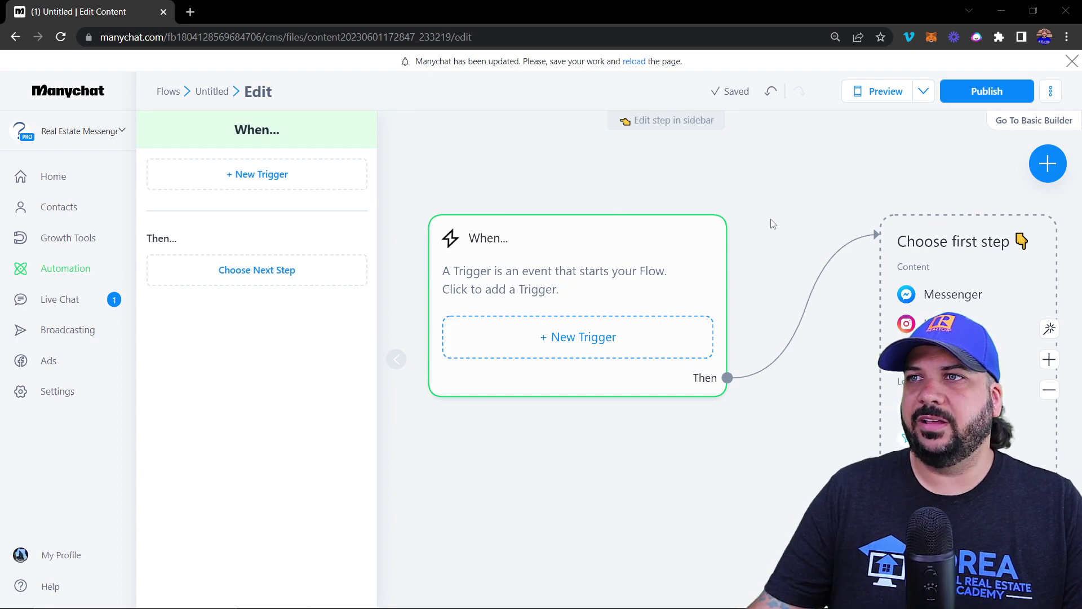
Reload the flow editor and add a Messenger message block as the flow's first step
left_click(644, 63)
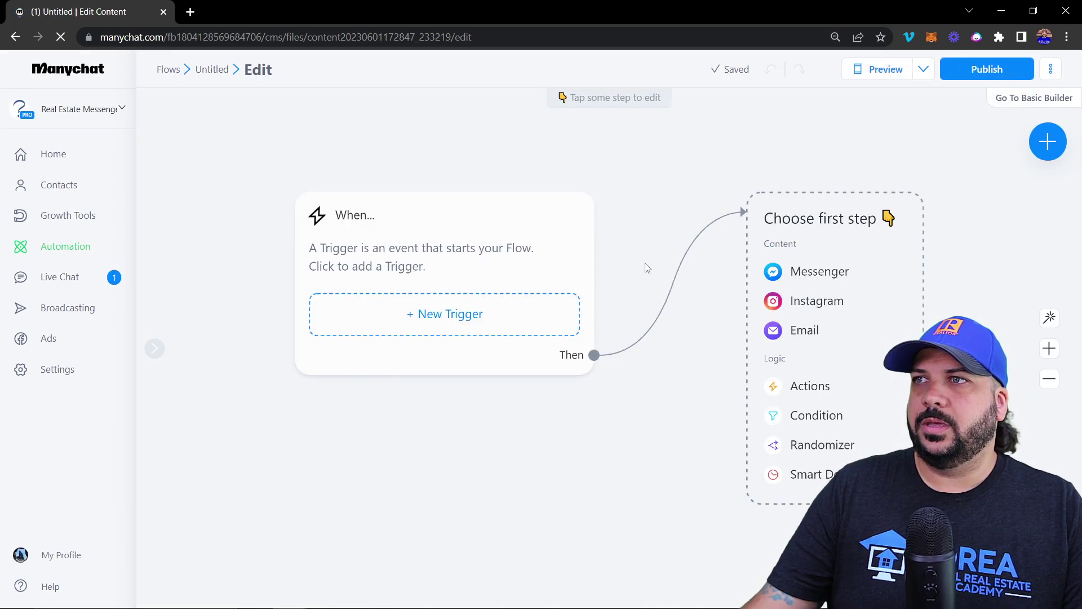
left_click_drag(560, 202, 546, 186)
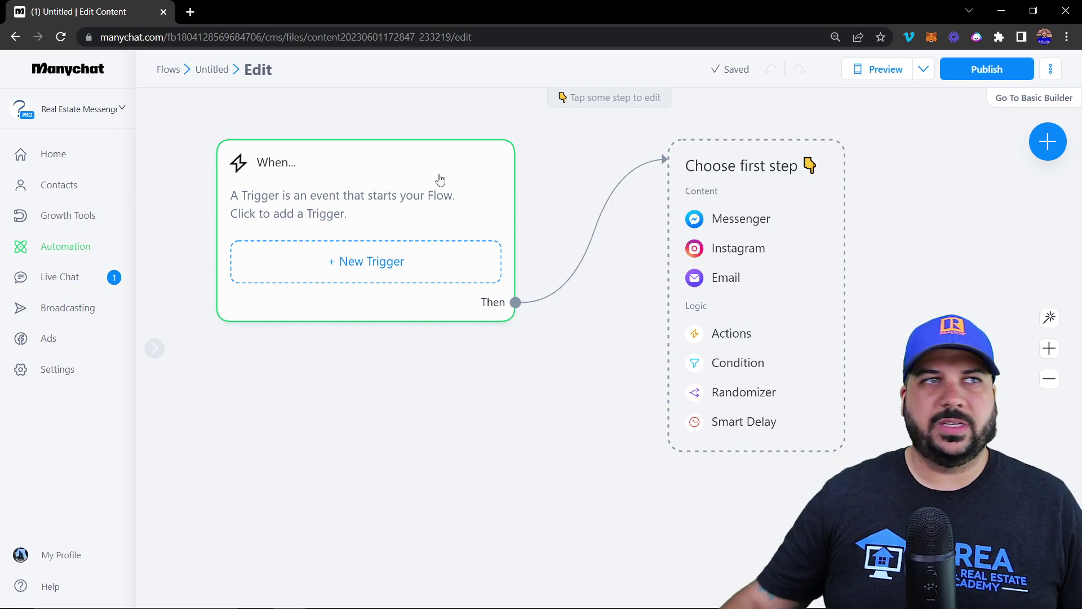
left_click(776, 225)
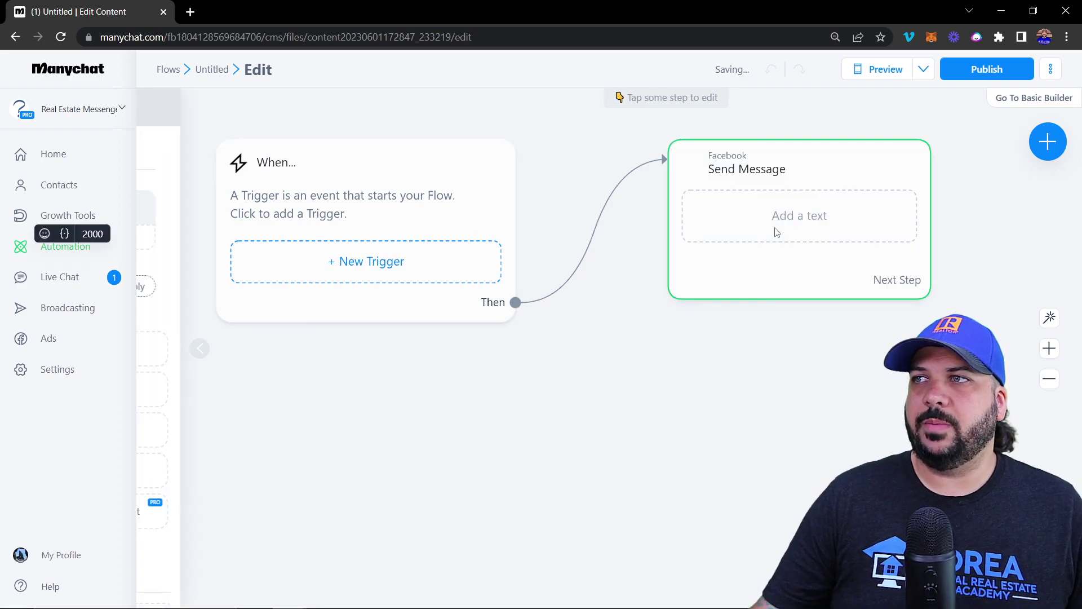
left_click(660, 384)
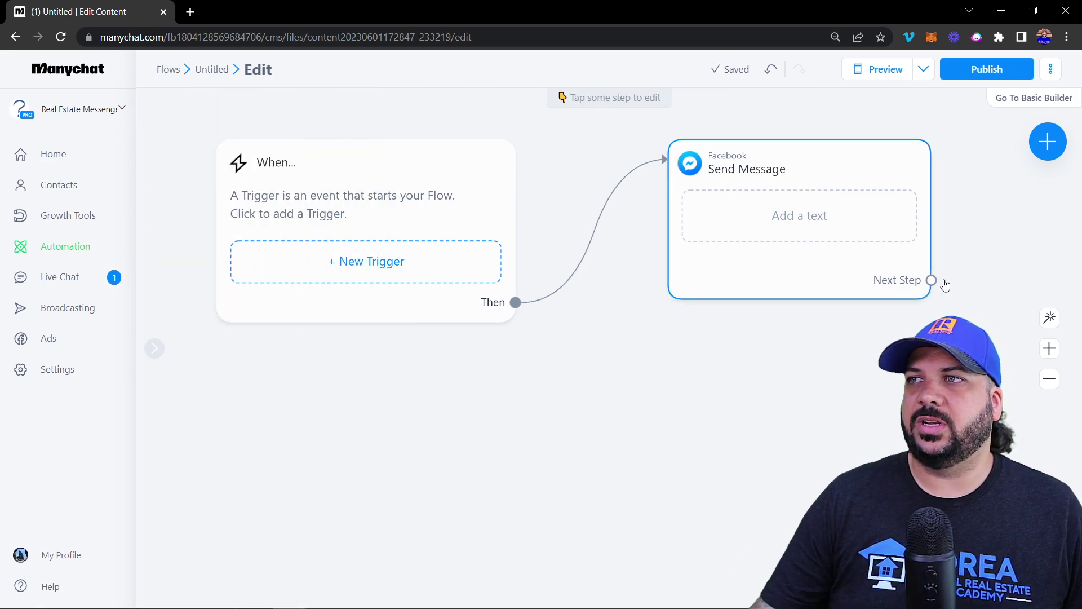
Add the "User clicks a Facebook Ad" trigger to the flow and read through its setup instructions
left_click(322, 194)
left_click(261, 153)
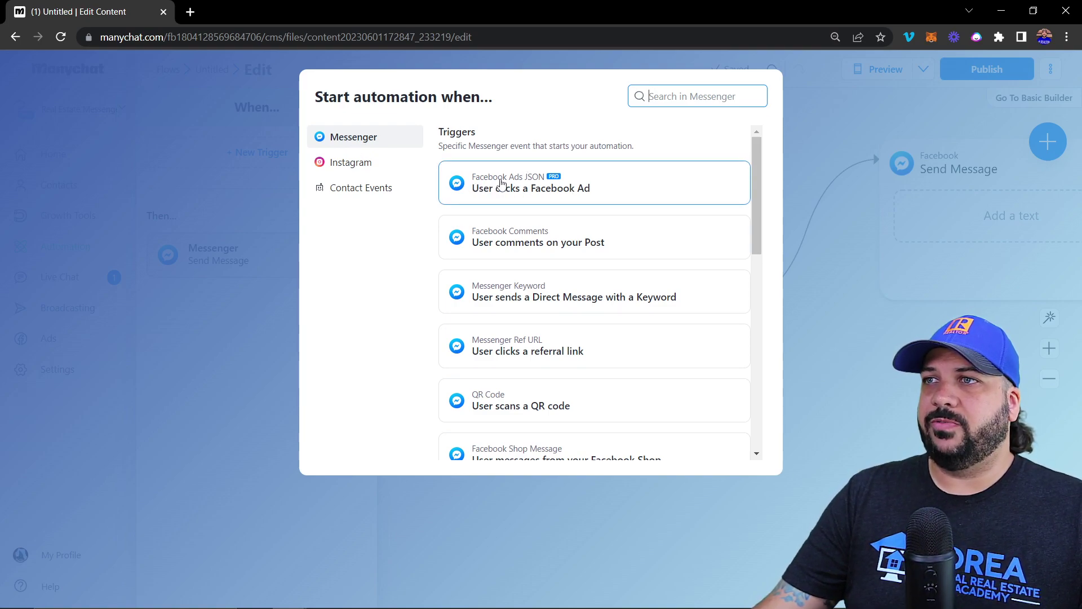
left_click(519, 187)
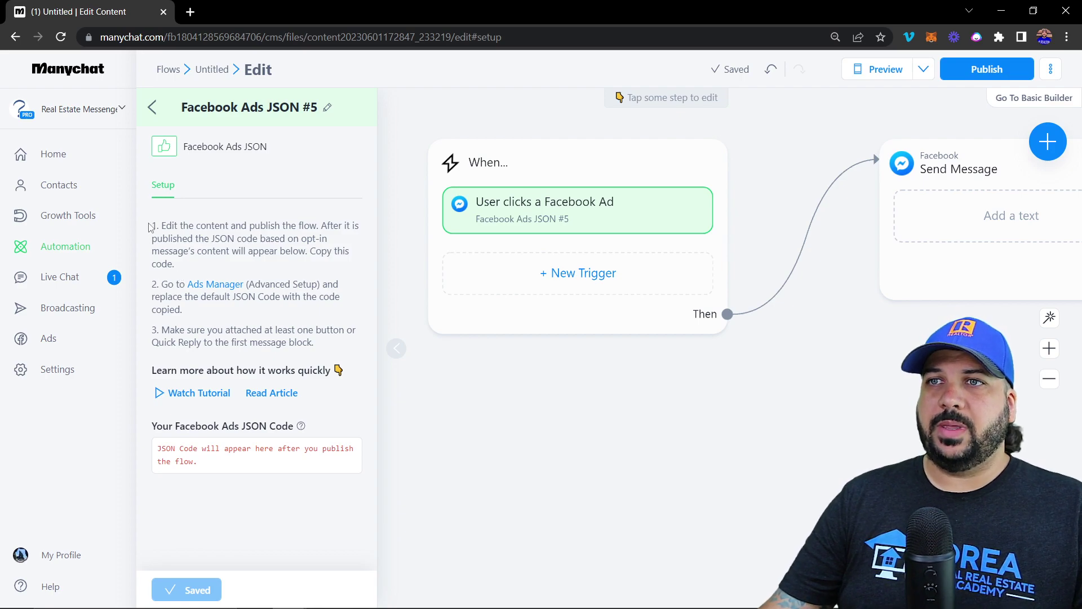
left_click_drag(151, 226, 285, 313)
left_click(285, 314)
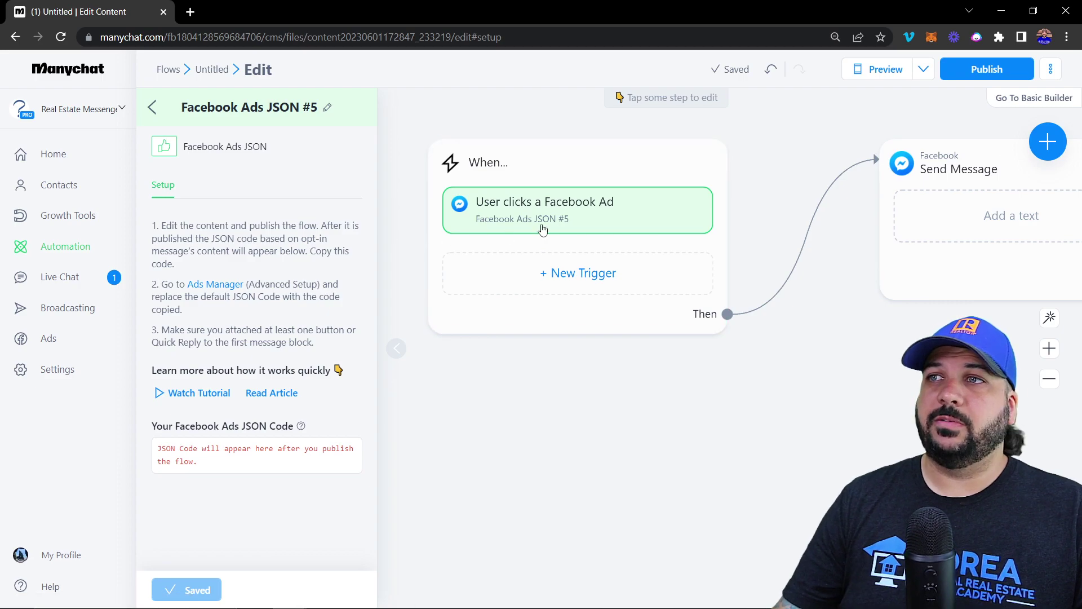
Add the "User comments on your Post" trigger and scope it to a specific post
left_click(564, 273)
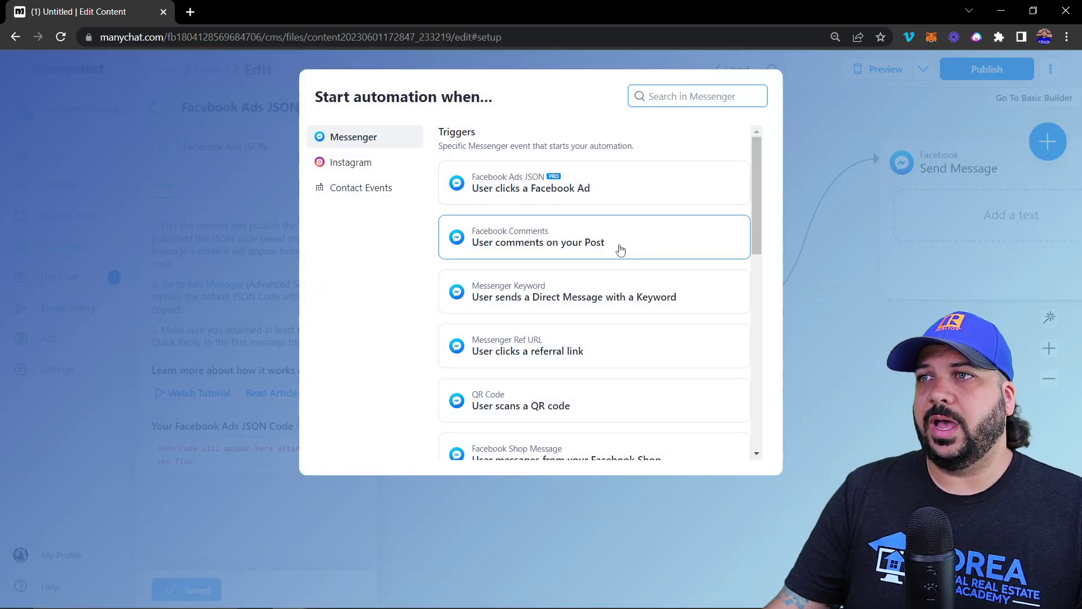
left_click(591, 246)
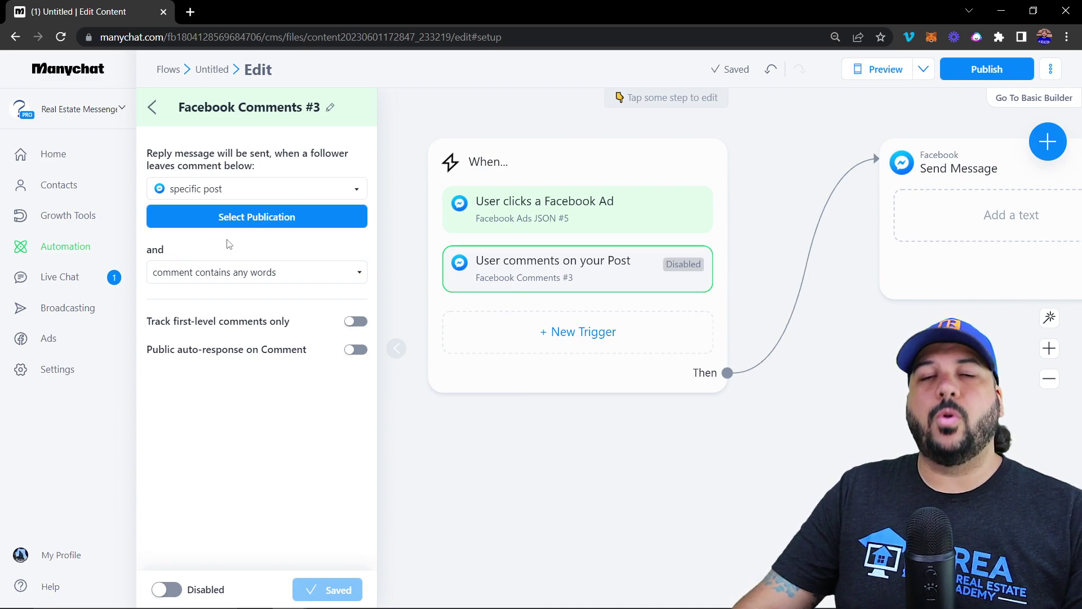
left_click(243, 192)
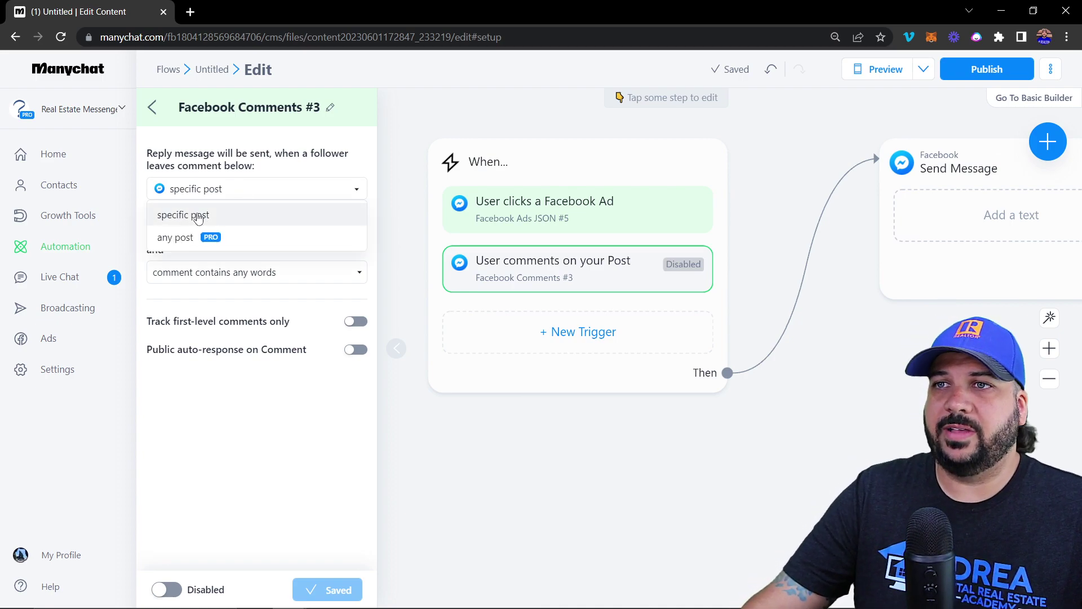
left_click(190, 220)
Try the any post scope for the comment trigger, return to specific post, and view the published posts available for selection
left_click(217, 191)
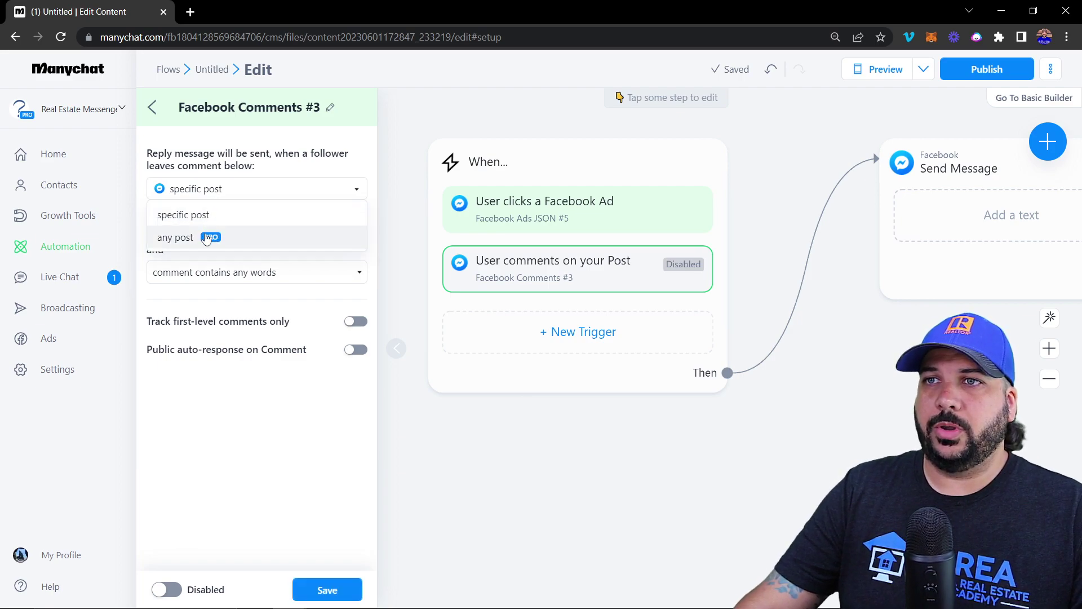
left_click(175, 241)
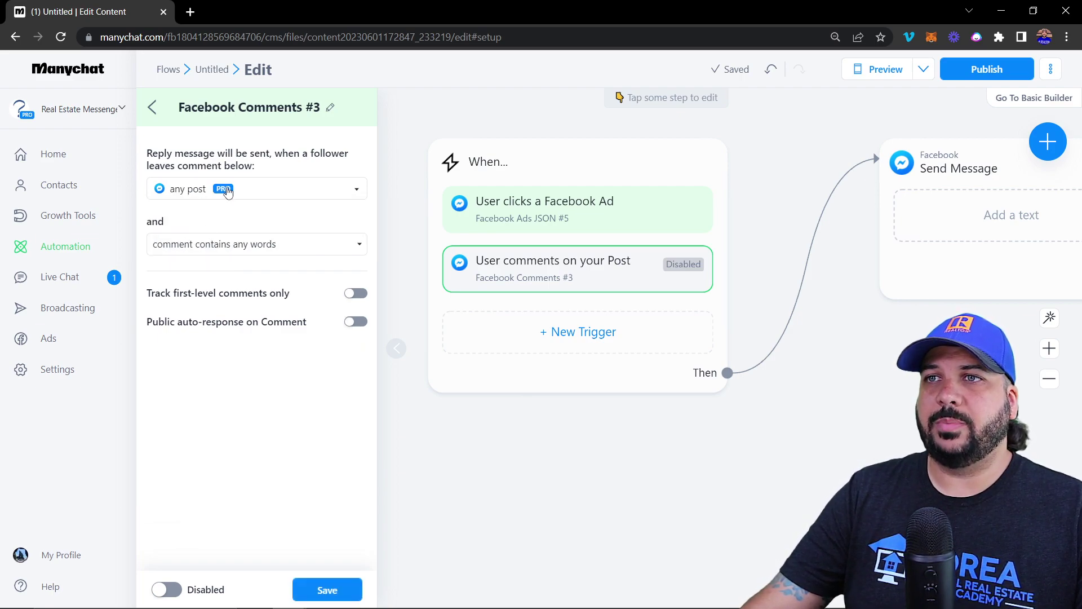
left_click(258, 195)
left_click(182, 214)
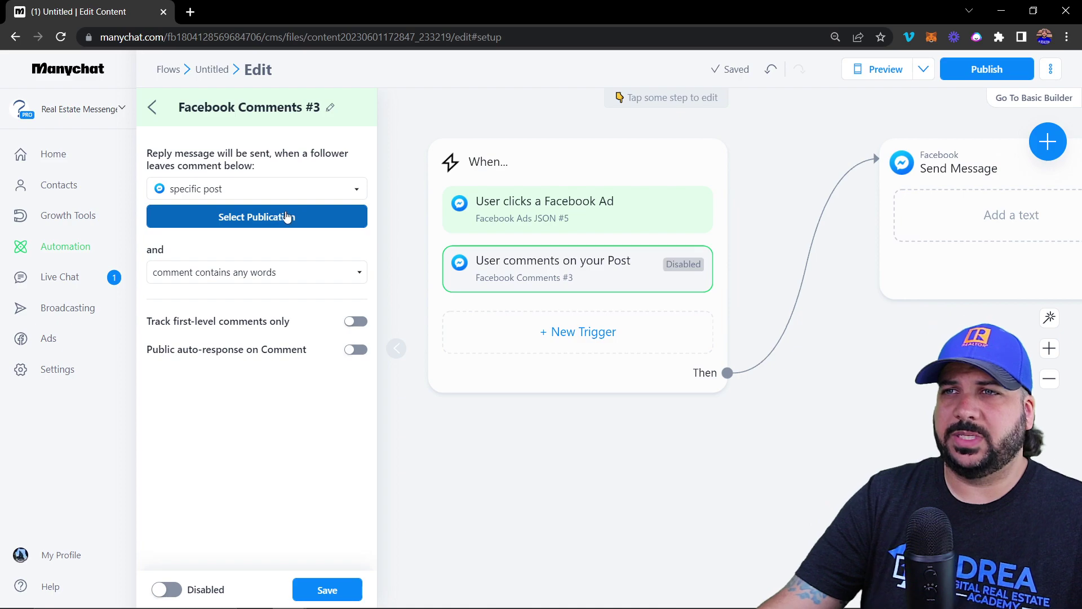
left_click(221, 222)
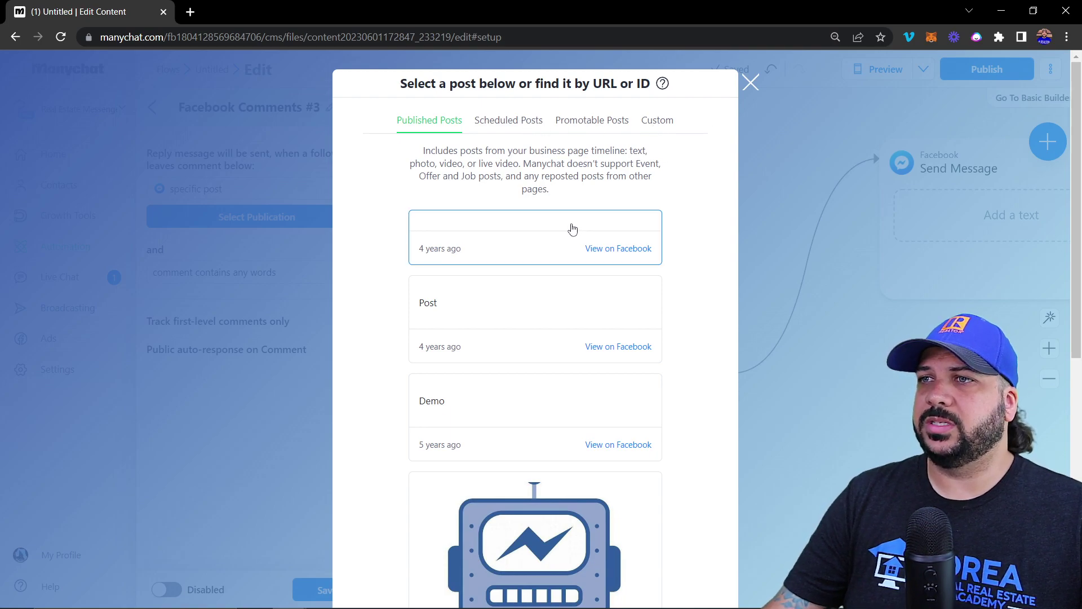
left_click(751, 82)
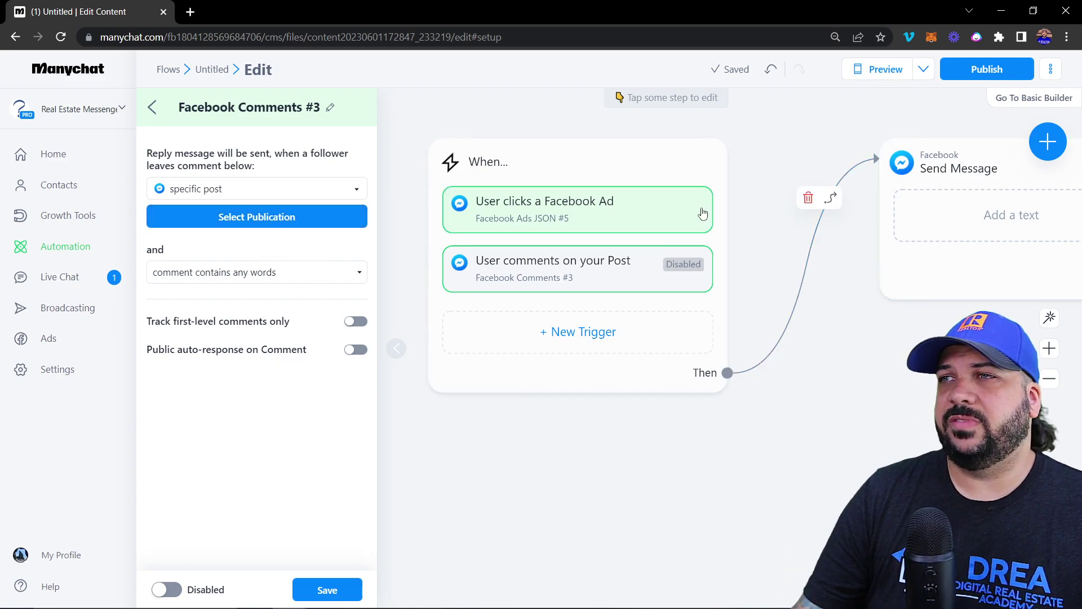
Try the specific words filter and the public auto-response on the comment trigger, restoring any words and switching the auto-response off
left_click(254, 274)
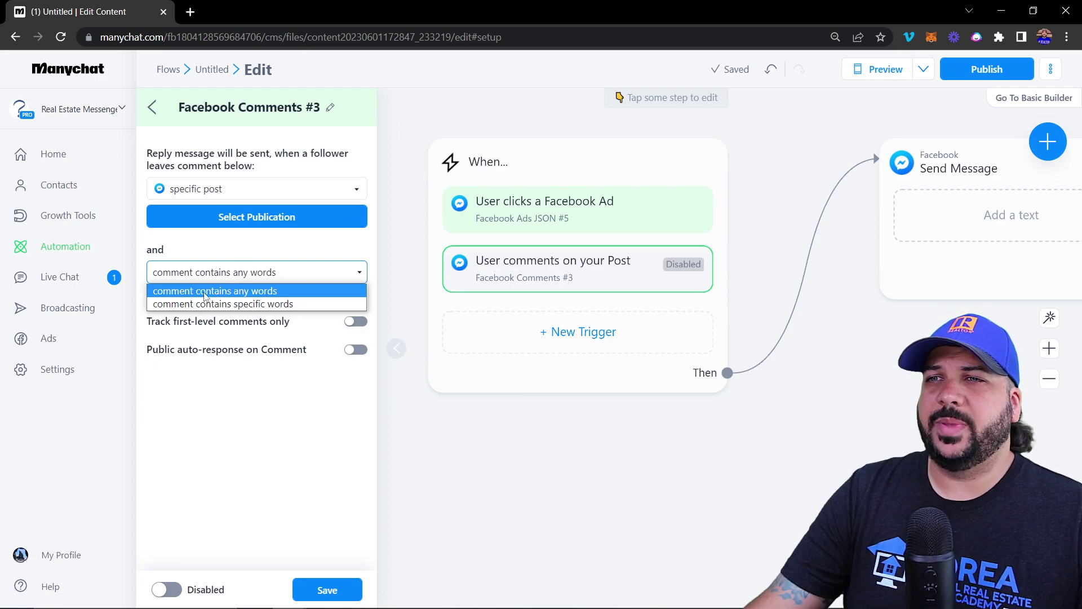
left_click(231, 305)
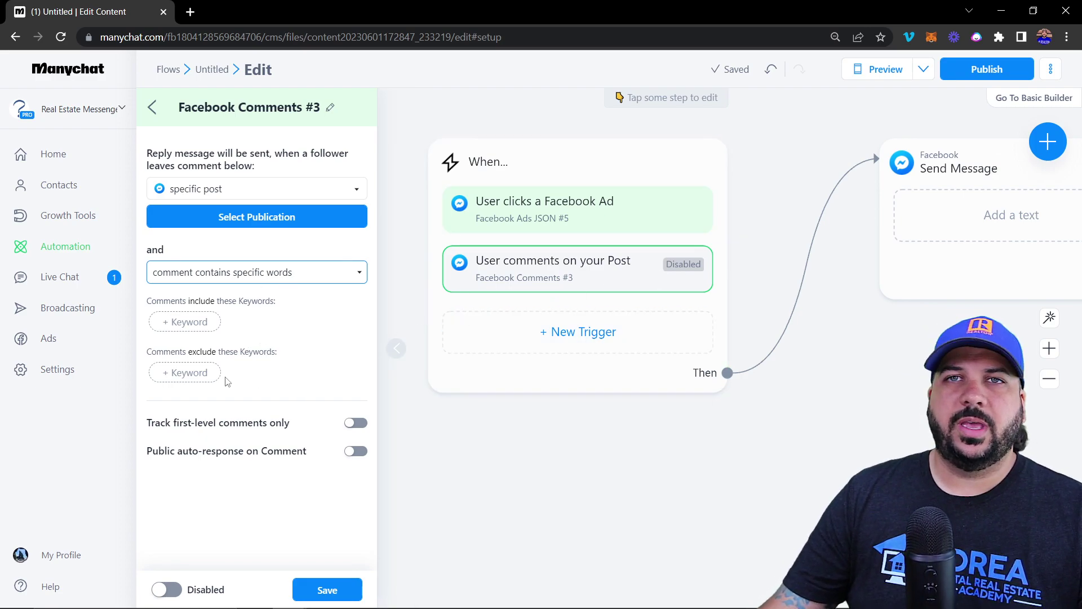
left_click(224, 280)
left_click(221, 291)
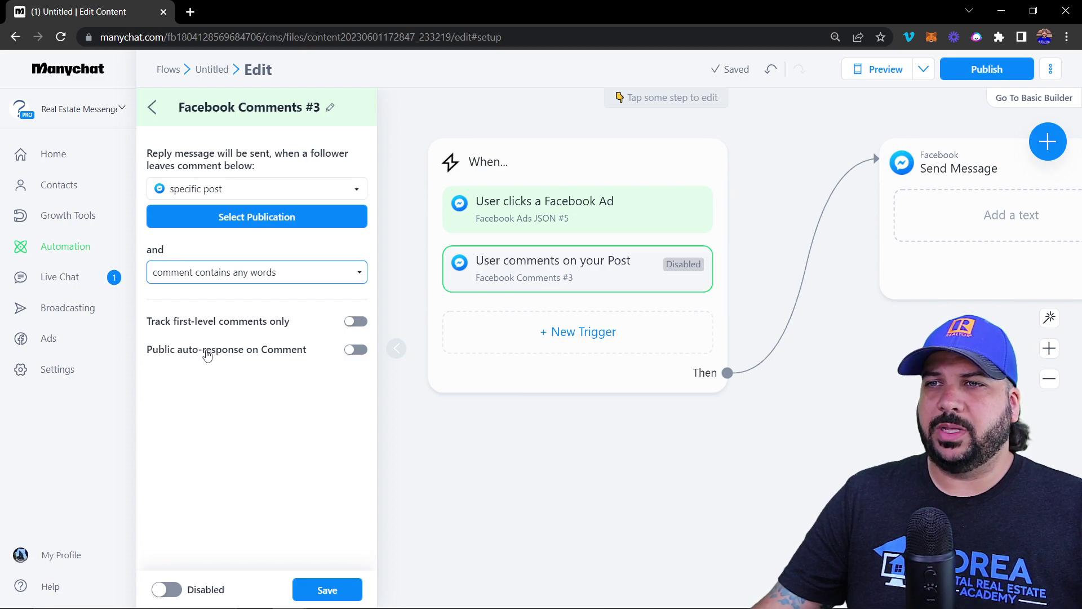
left_click(350, 350)
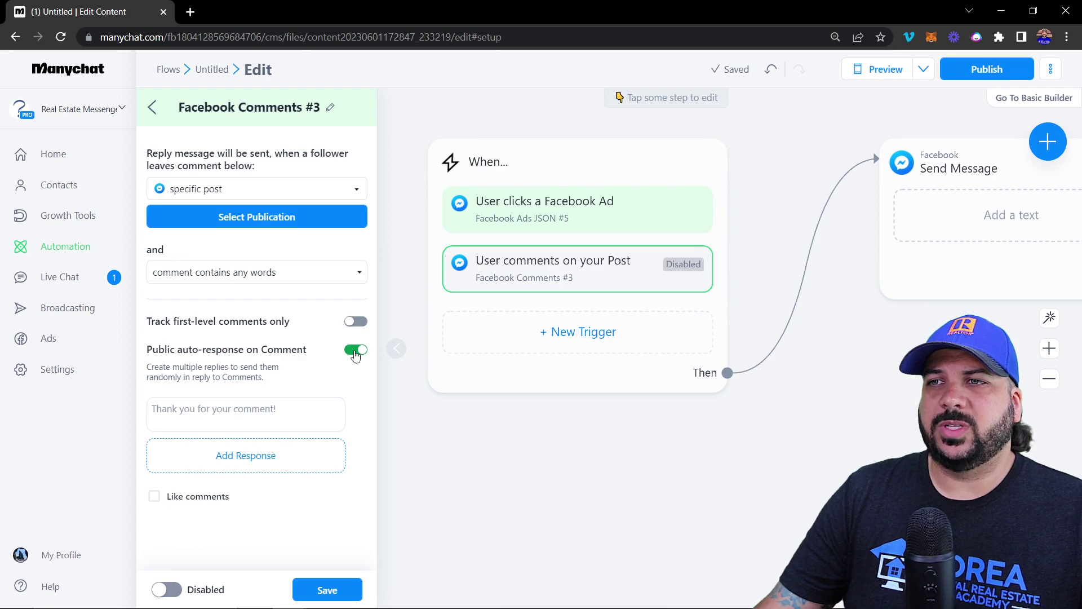
left_click(356, 351)
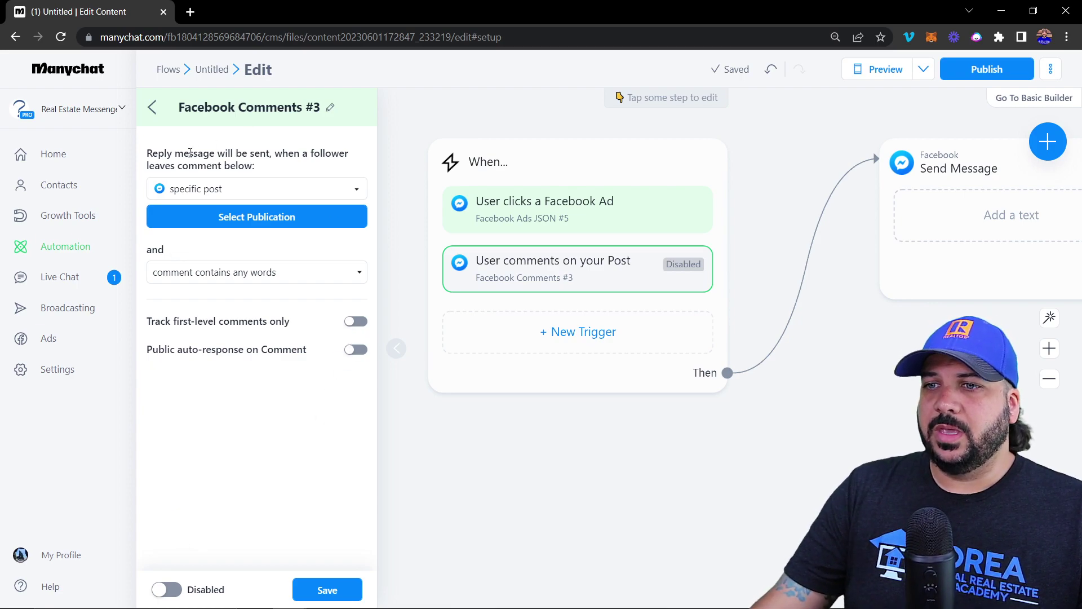
Create a Messenger Keyword trigger that starts the flow when the message is "buy"
left_click(152, 108)
left_click(669, 131)
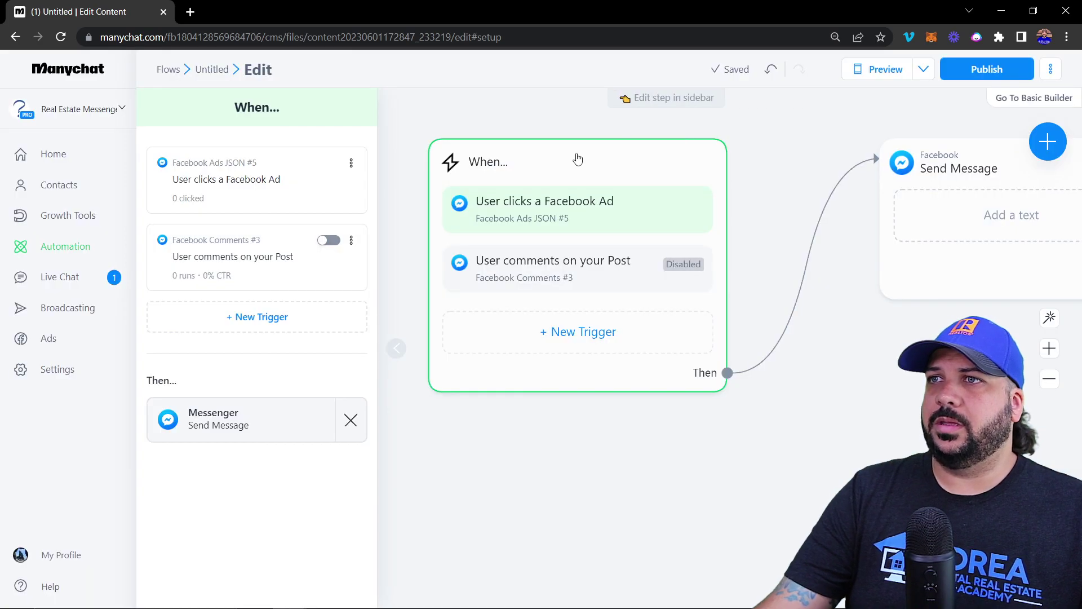
left_click(229, 317)
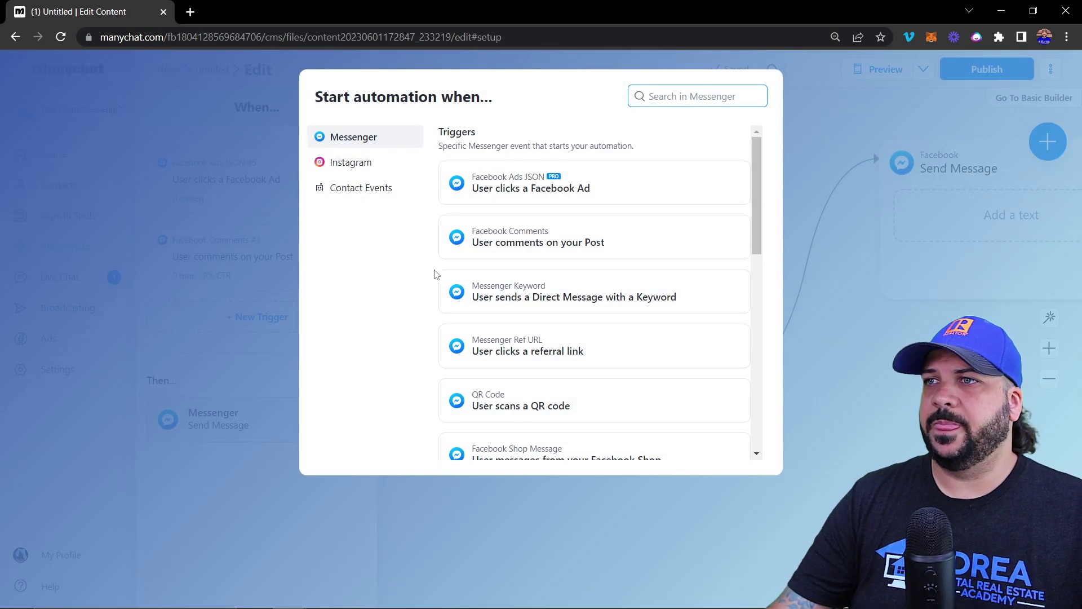
left_click(555, 298)
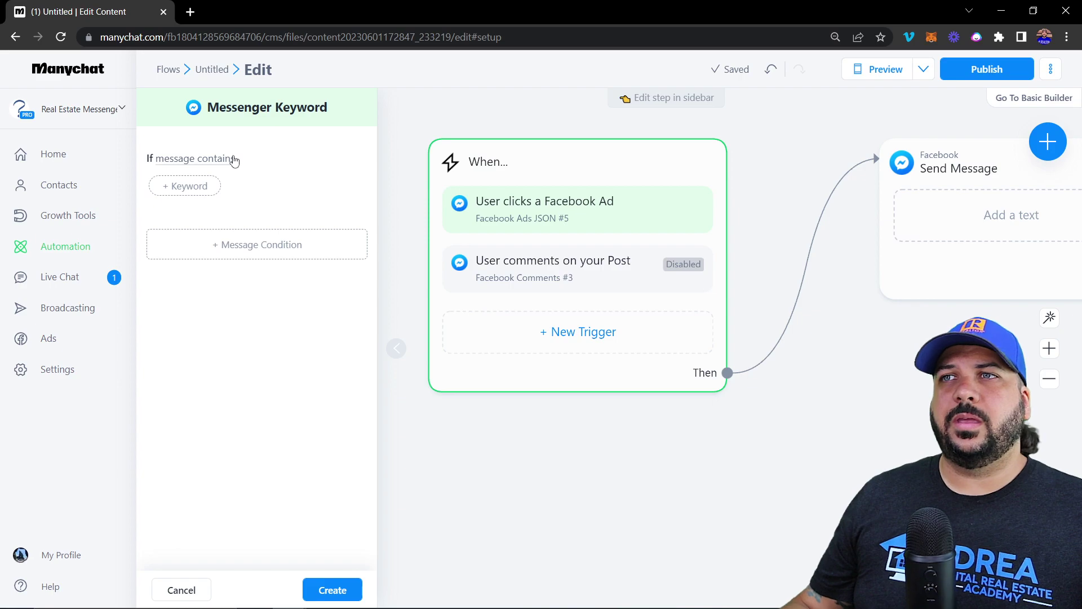
left_click(201, 165)
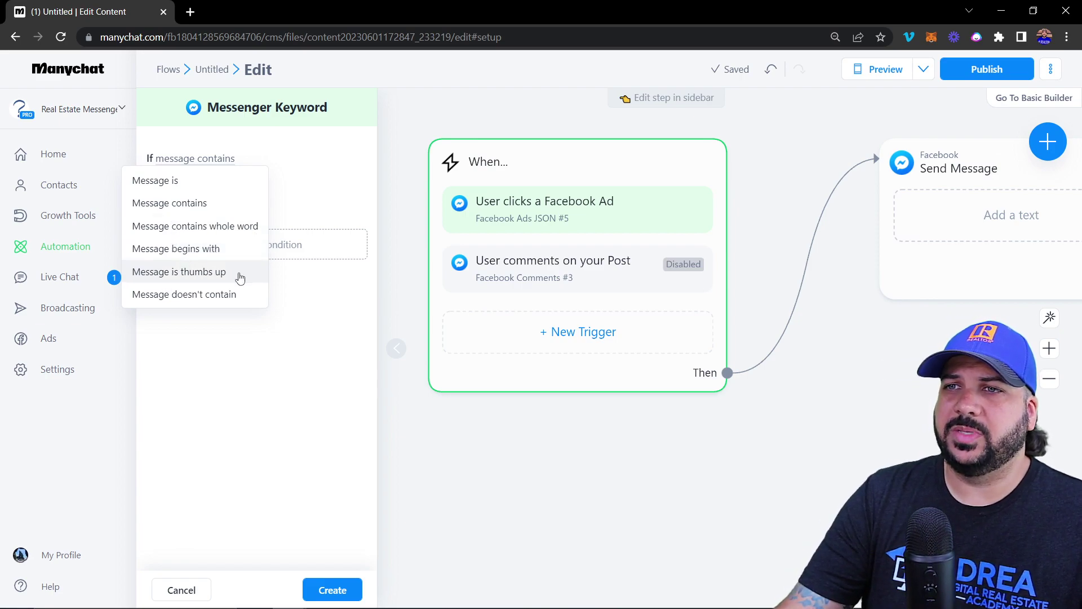
left_click(172, 182)
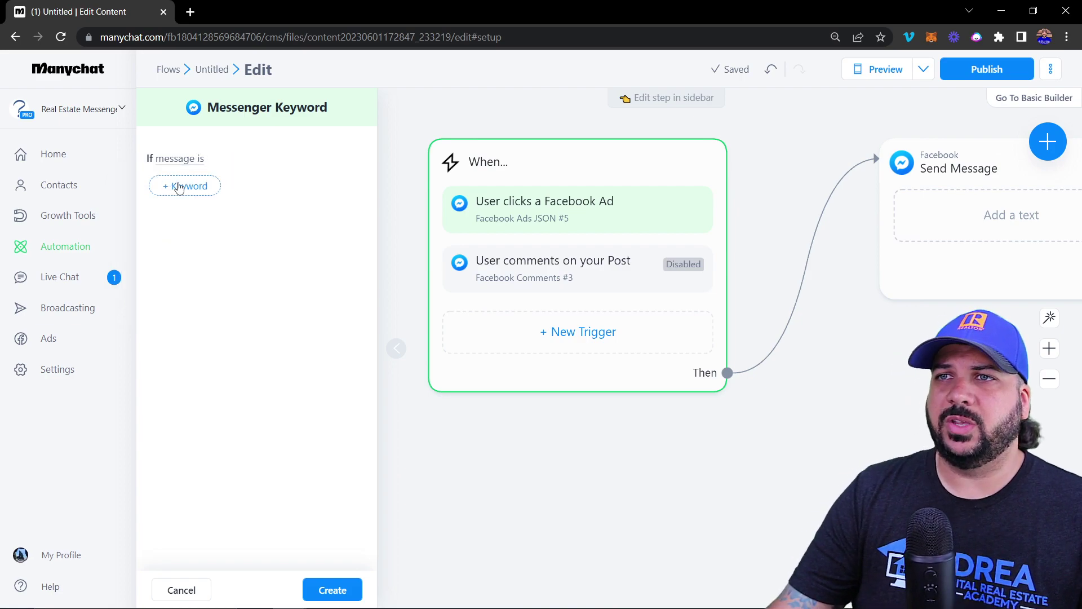
left_click(196, 189)
type("buy")
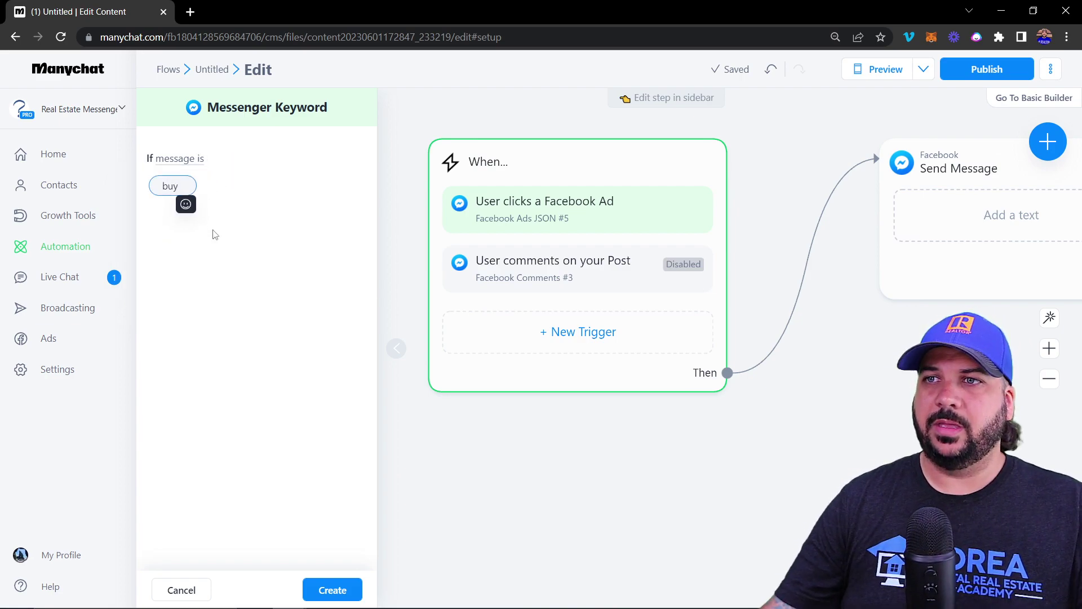
key("Return")
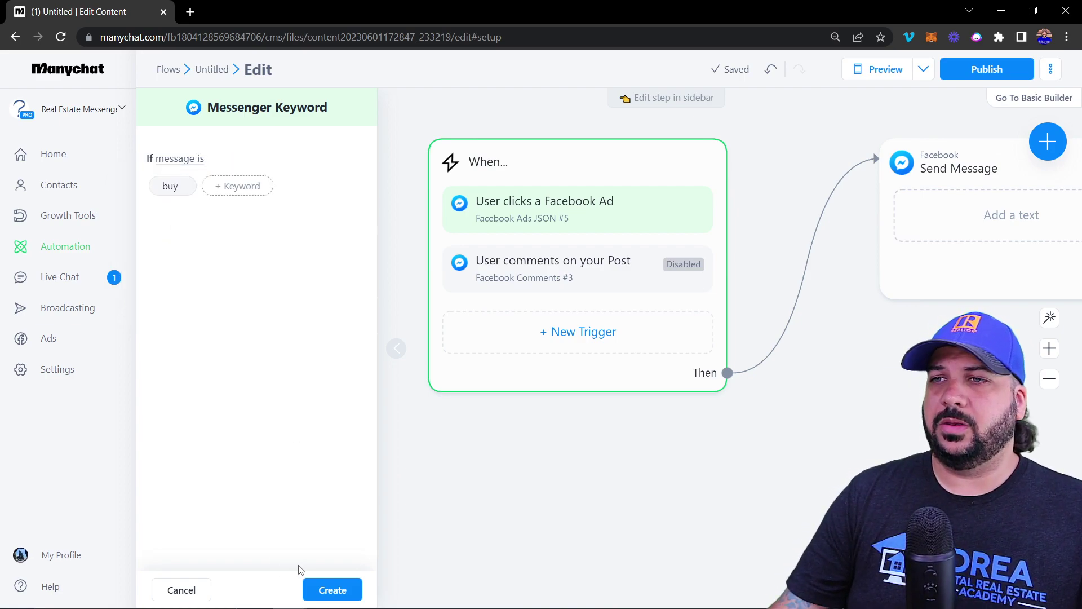
left_click(335, 589)
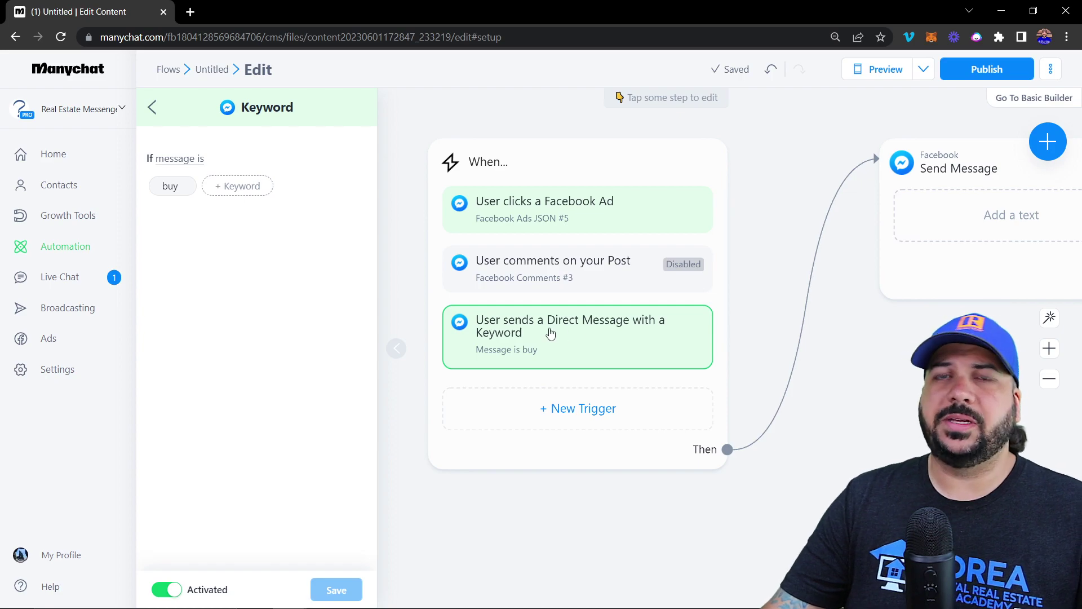
Change the keyword trigger's condition to message contains "buy" and save it
left_click(183, 162)
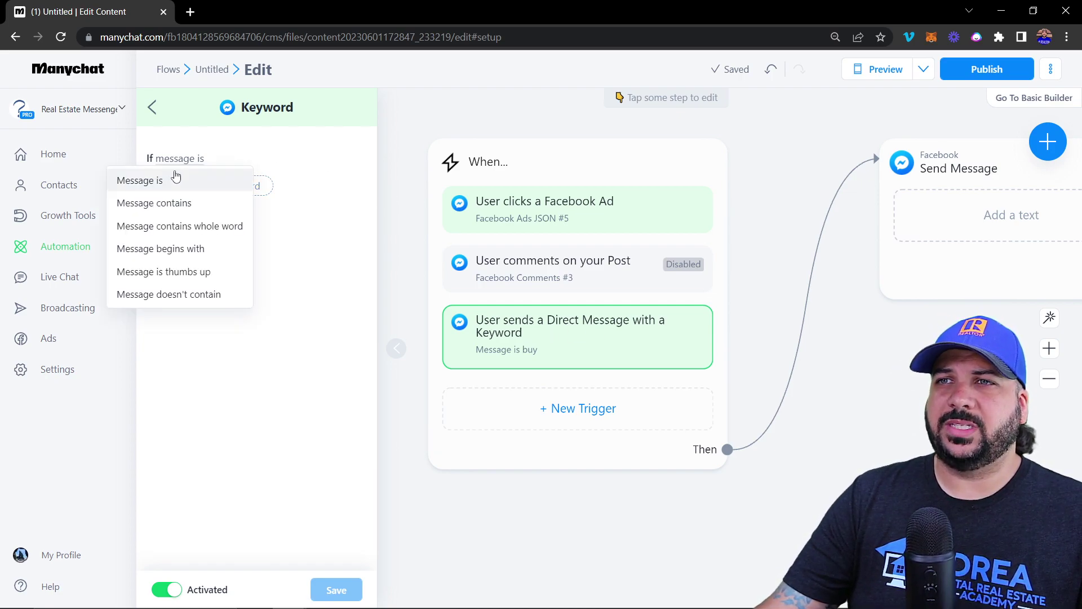
left_click(175, 204)
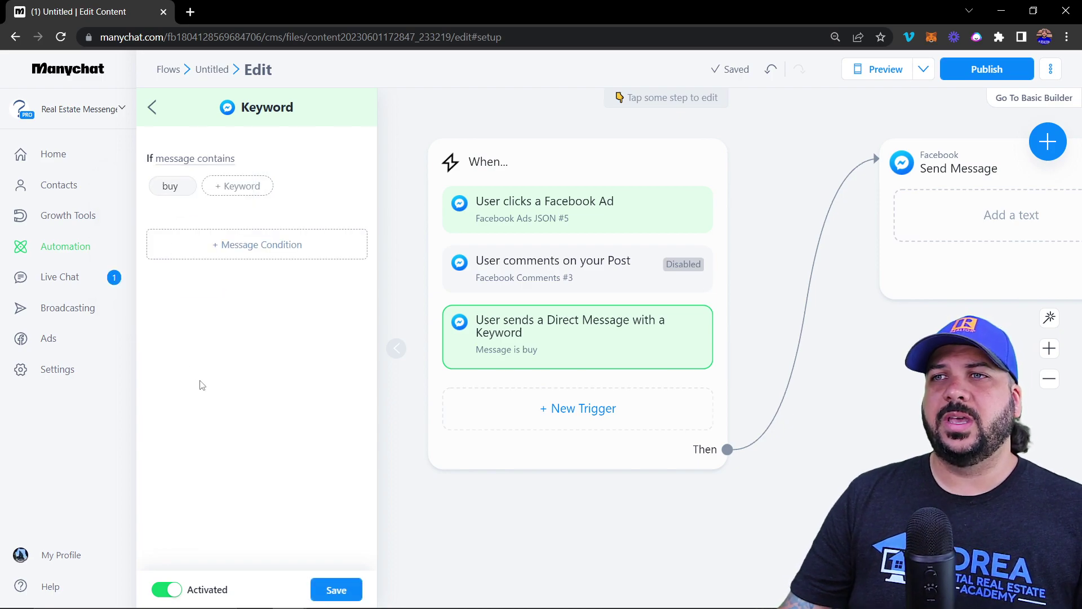
mouse_move(169, 190)
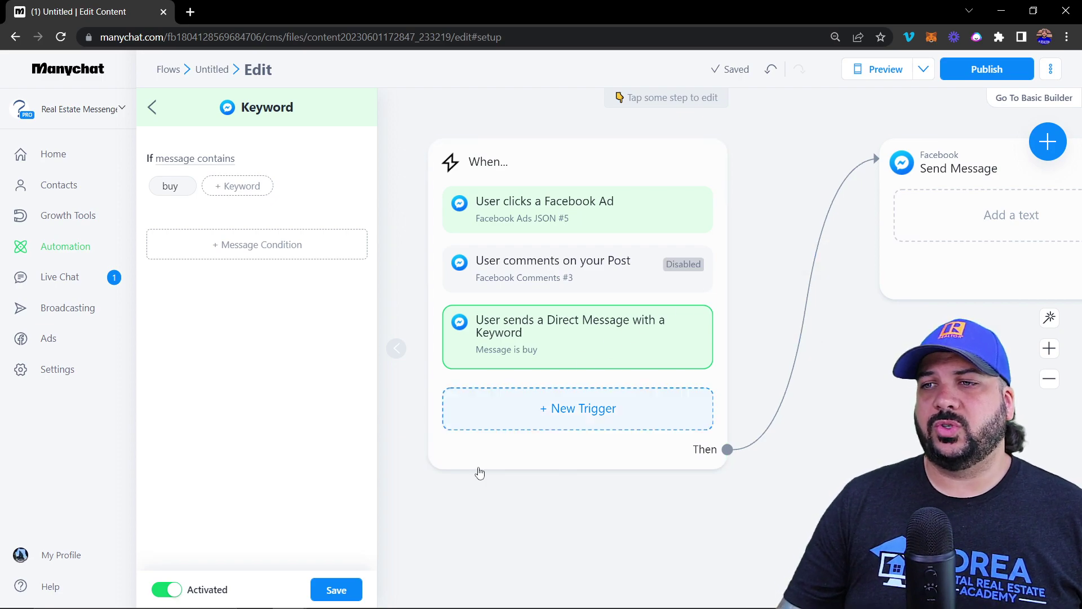
left_click(335, 589)
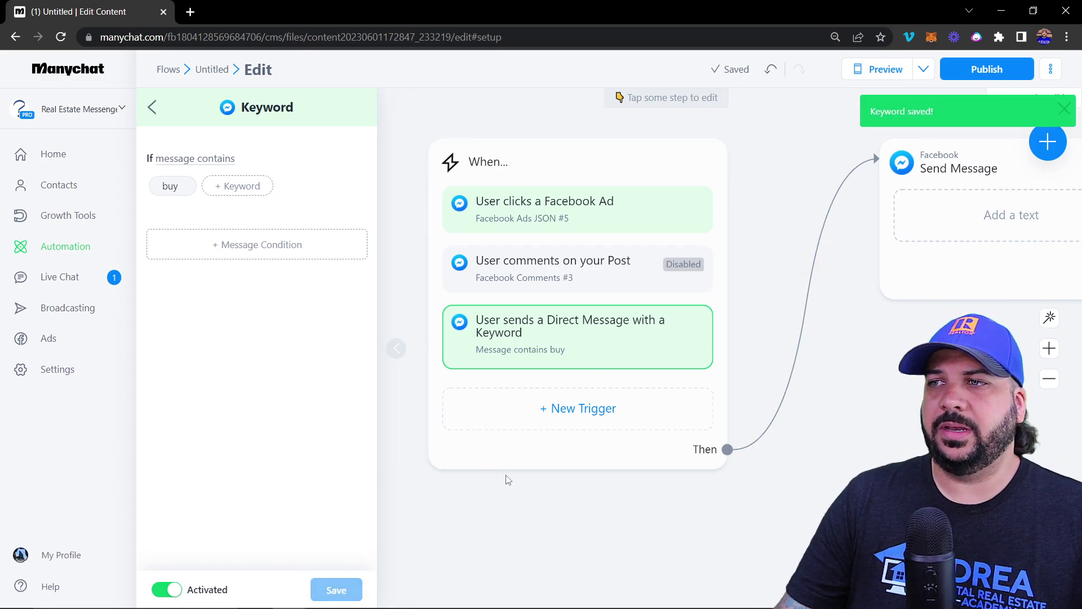
Add the "User clicks a referral link" Messenger trigger to the flow
left_click(545, 418)
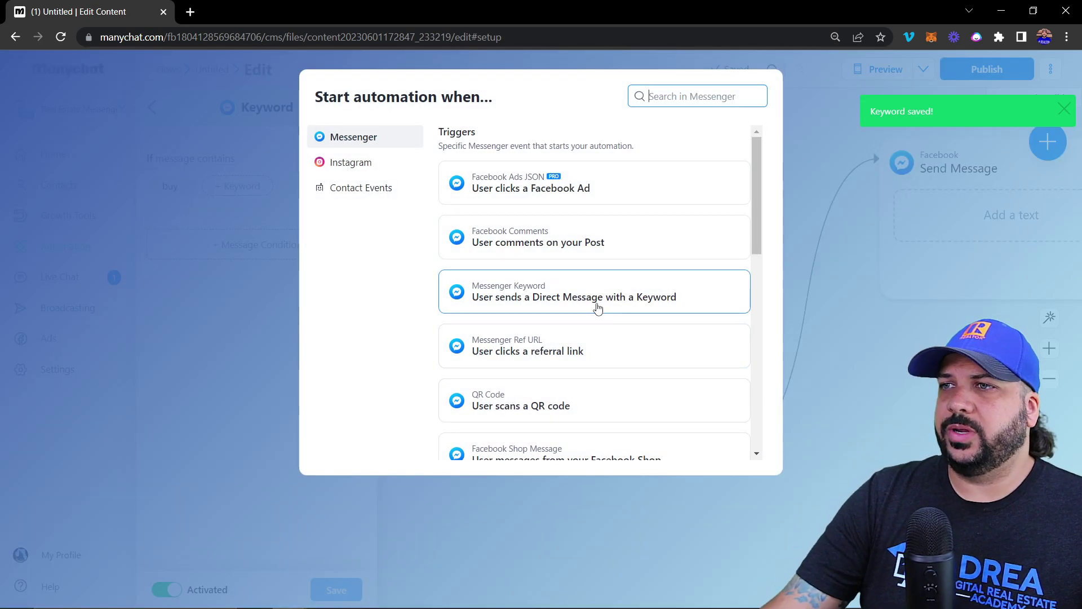
scroll(598, 307, "down", 3)
scroll(526, 254, "up", 1)
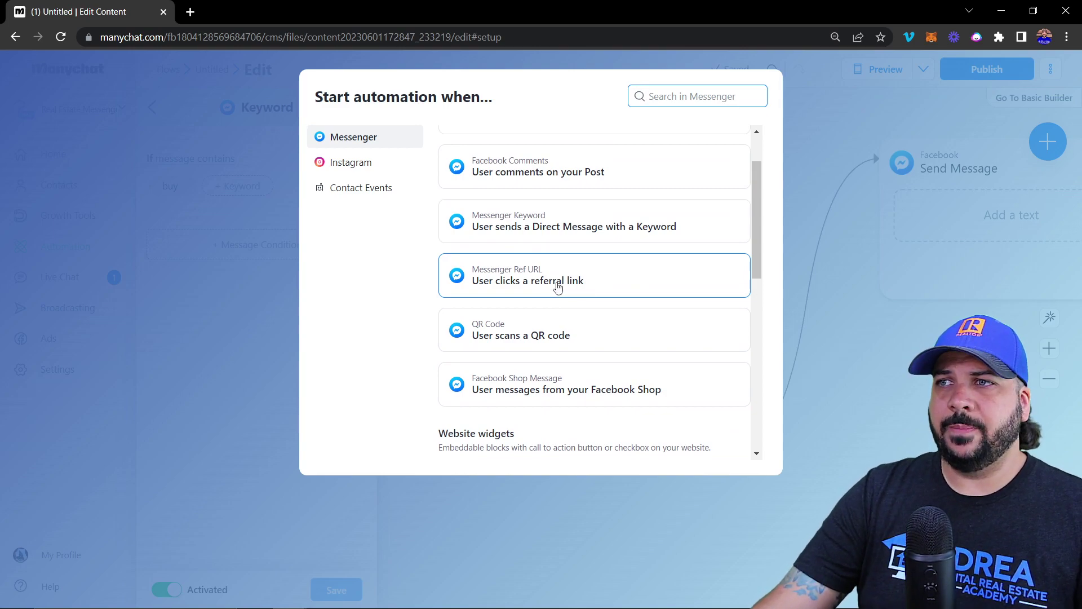
left_click(541, 281)
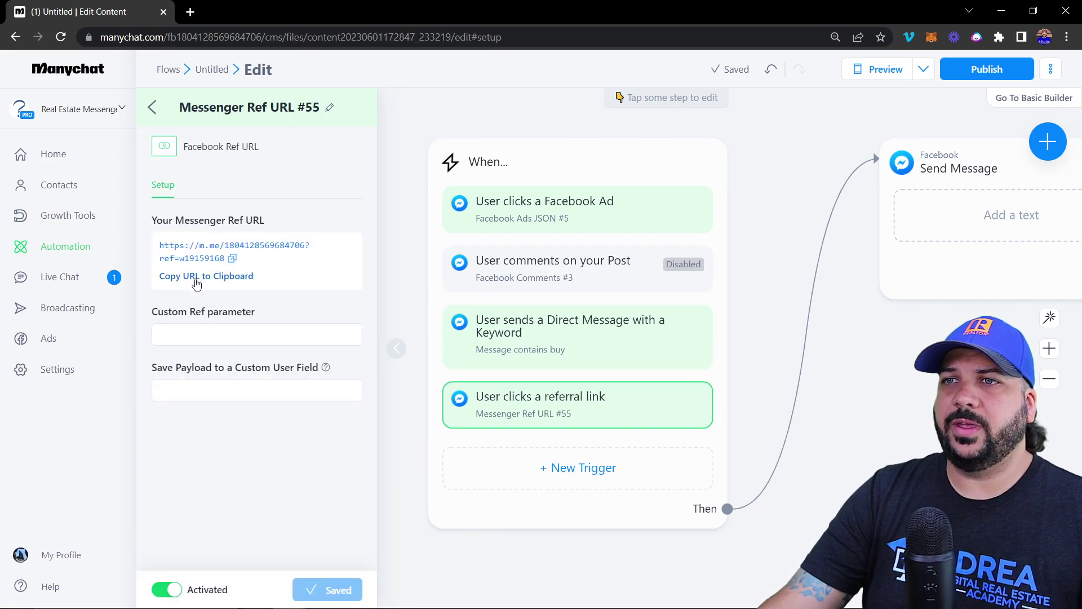
Copy the Messenger referral URL to the clipboard
left_click(197, 276)
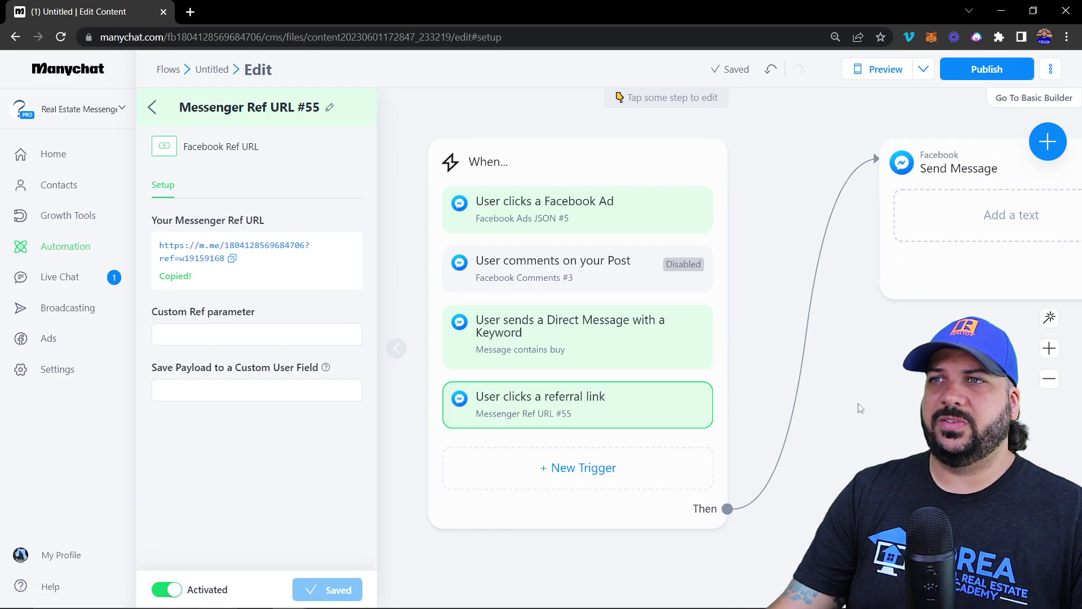
Add the Customer Chat website widget as a Messenger trigger of the flow and look through its setup options
left_click(572, 476)
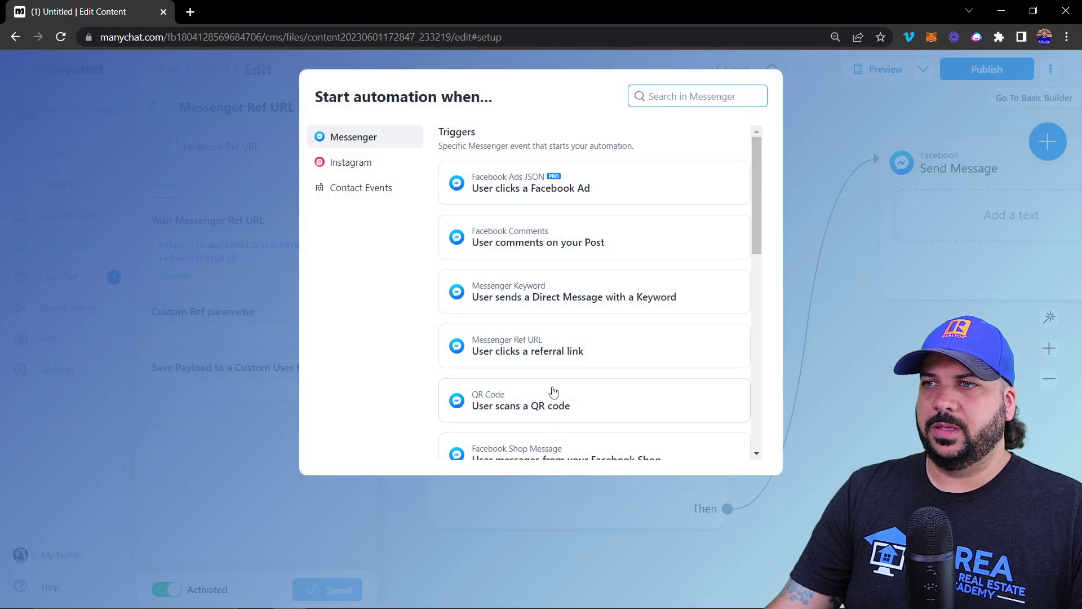
scroll(551, 391, "down", 3)
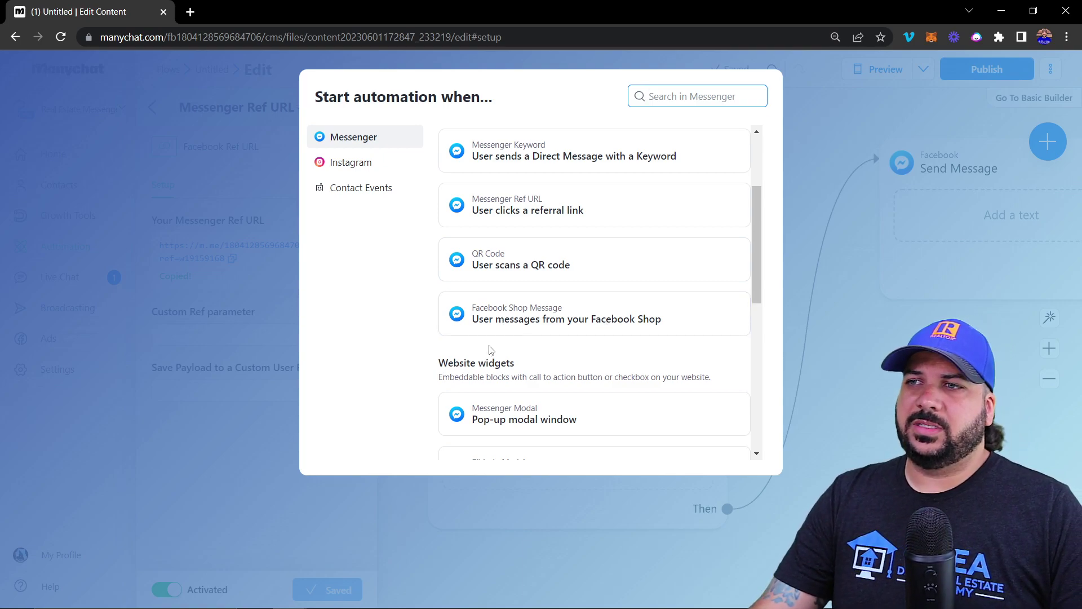
scroll(491, 349, "down", 1)
scroll(507, 352, "down", 1)
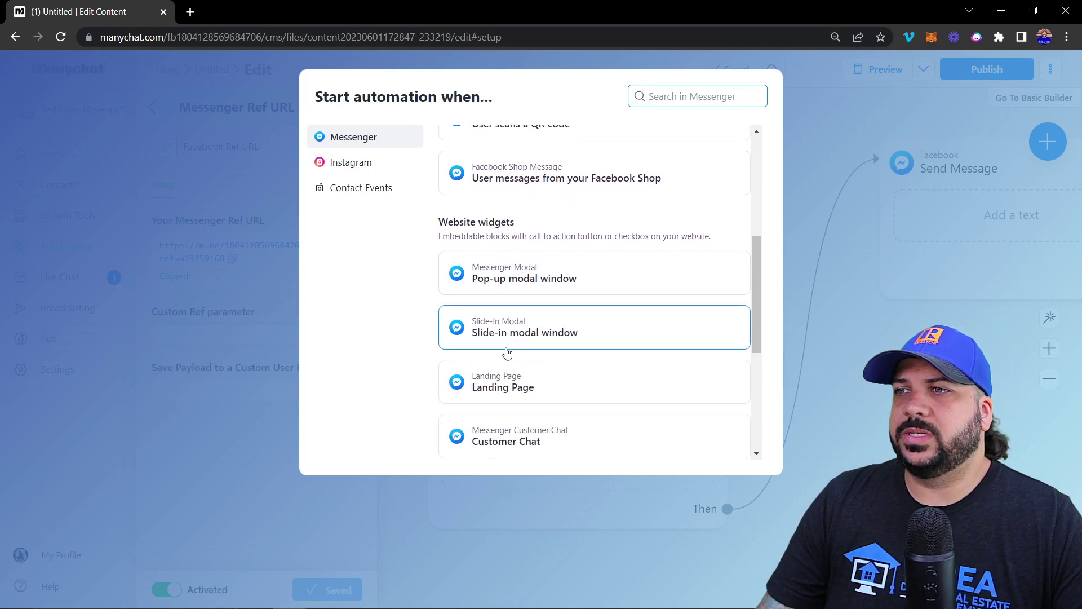
scroll(599, 338, "down", 3)
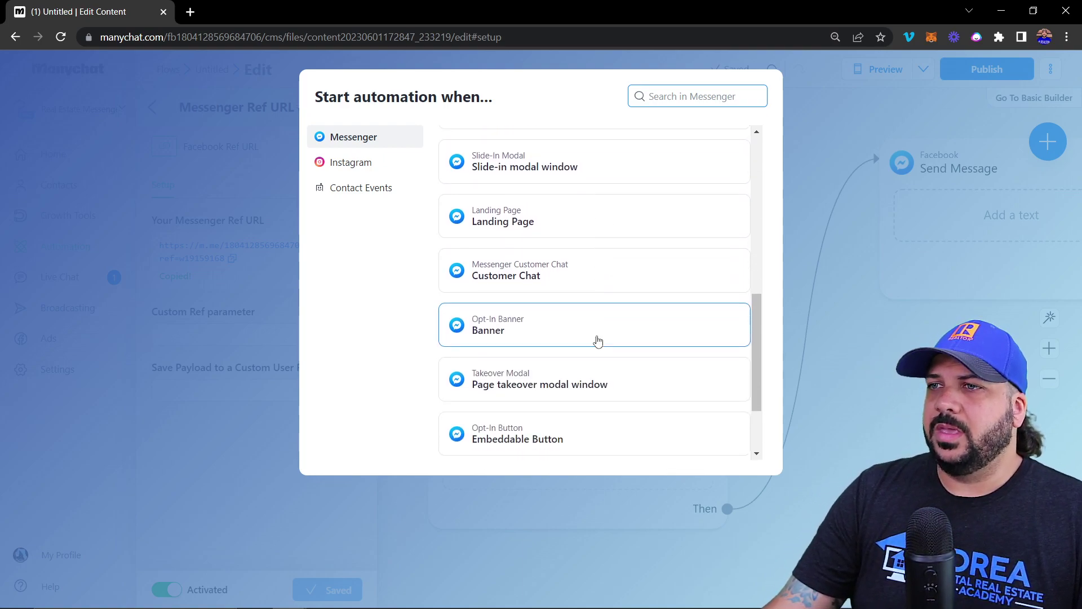
scroll(598, 340, "down", 2)
scroll(592, 342, "up", 4)
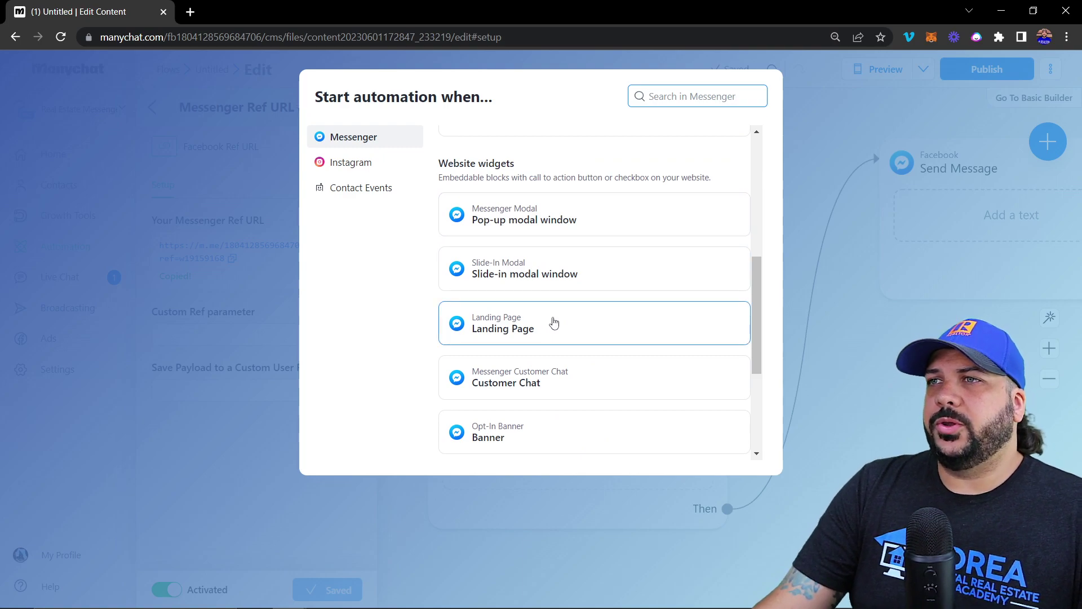
scroll(554, 319, "down", 1)
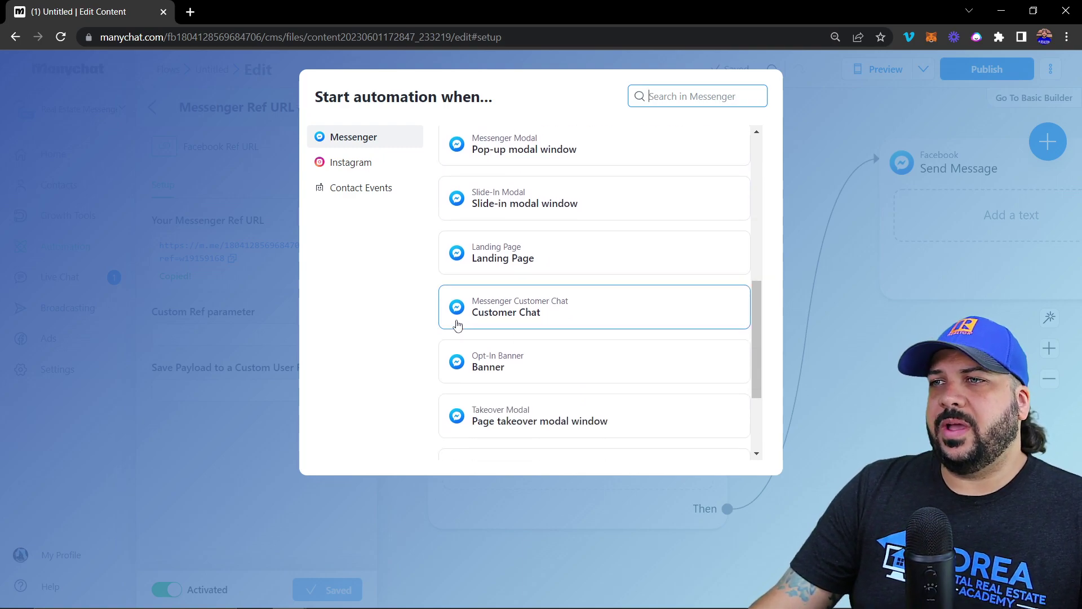
left_click(527, 317)
left_click(516, 461)
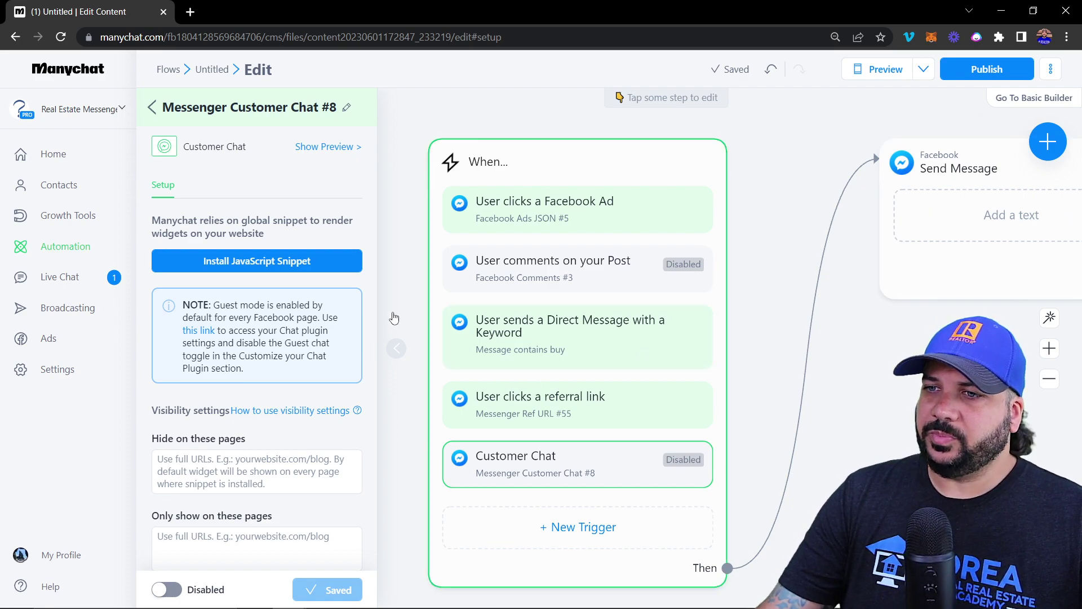
scroll(251, 323, "down", 5)
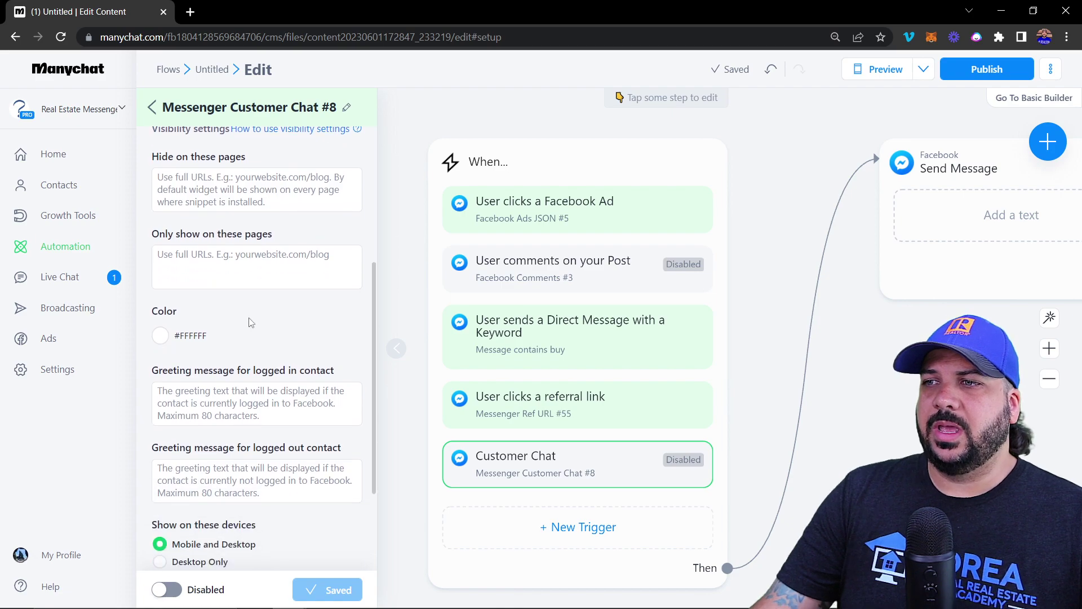
scroll(251, 322, "up", 5)
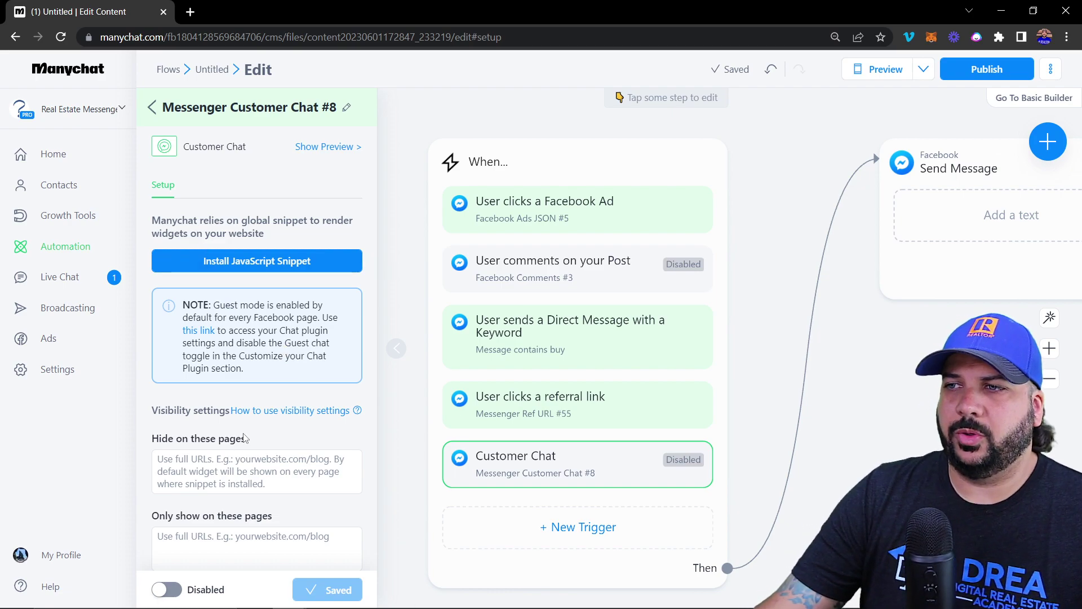
scroll(244, 438, "down", 5)
Look through the Messenger, Instagram and Contact Events triggers and add "Tag is applied to a contact" to the flow
left_click(556, 525)
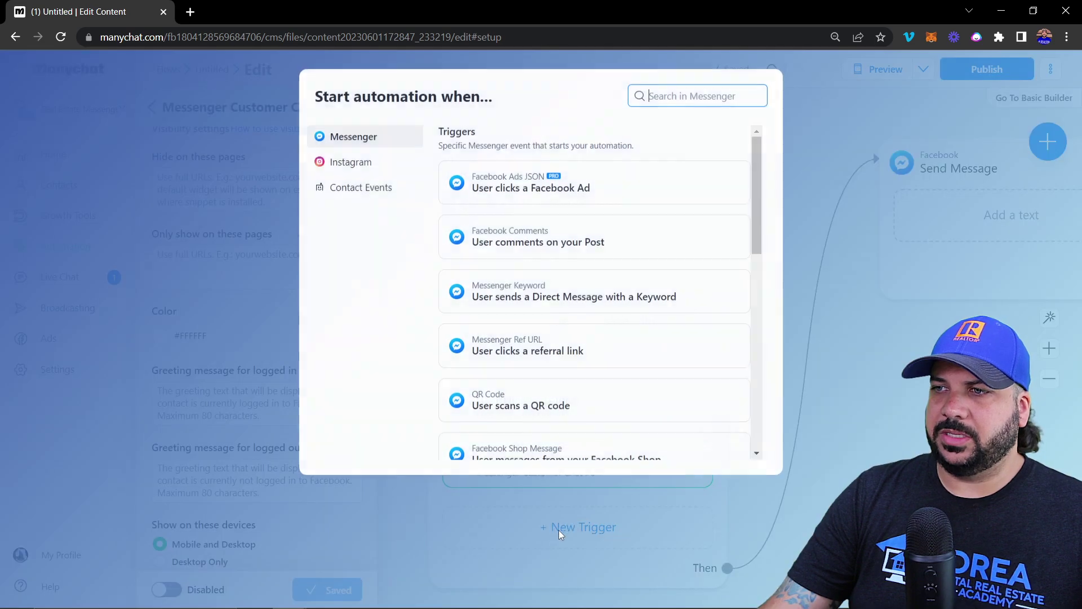
scroll(550, 313, "down", 9)
scroll(551, 314, "down", 2)
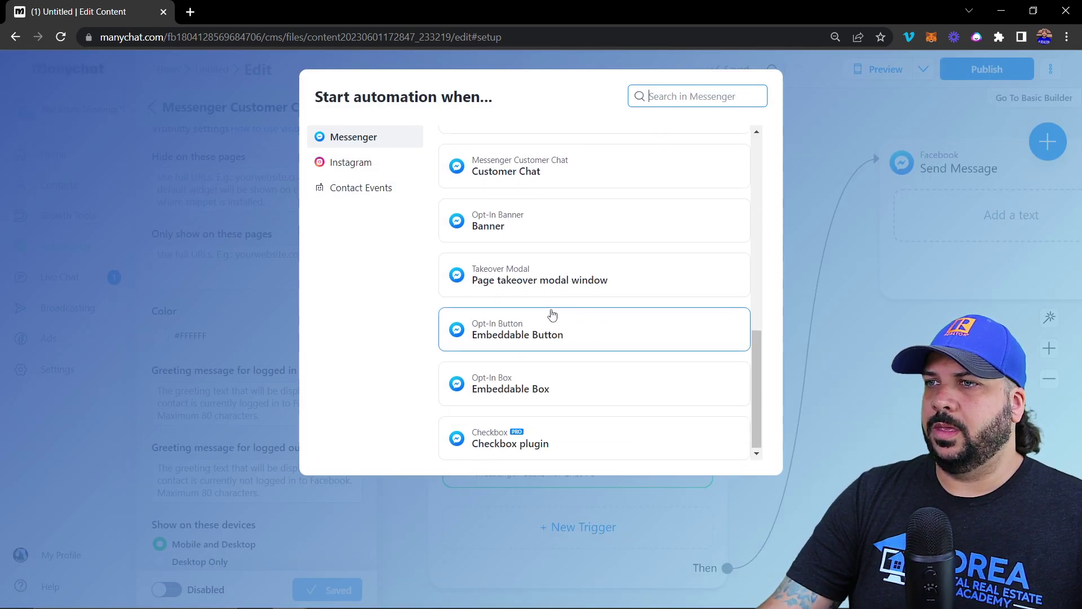
scroll(572, 341, "up", 7)
scroll(555, 336, "down", 4)
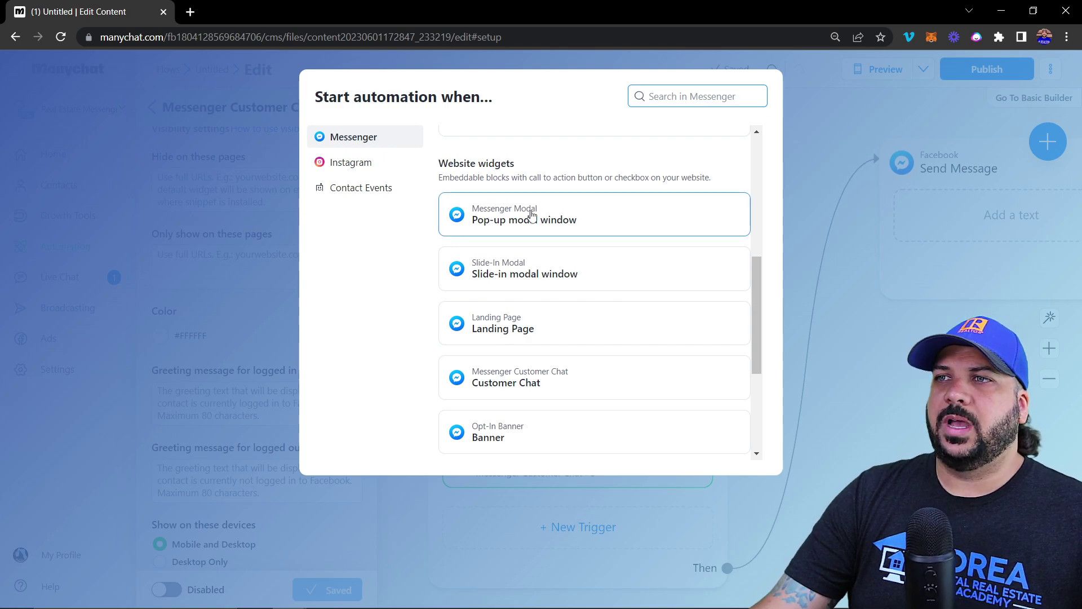
scroll(609, 338, "down", 4)
left_click(333, 164)
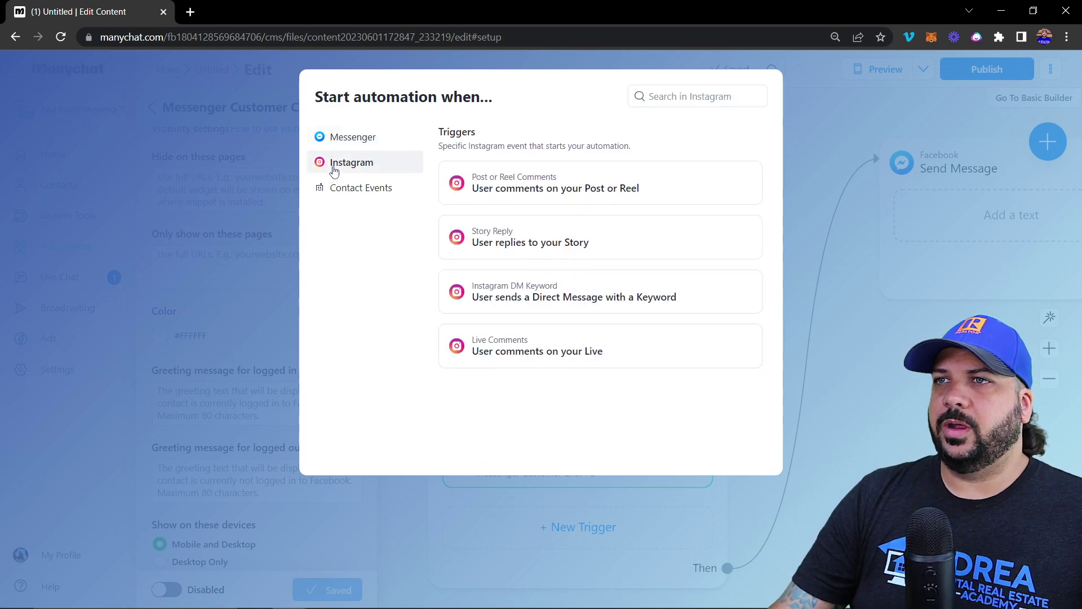
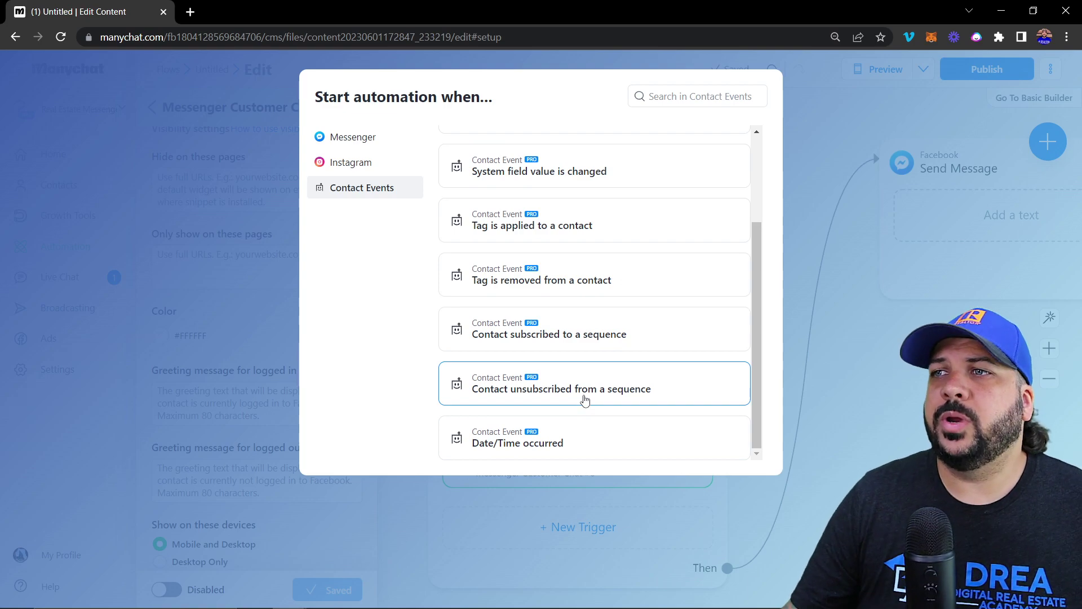
scroll(580, 349, "up", 3)
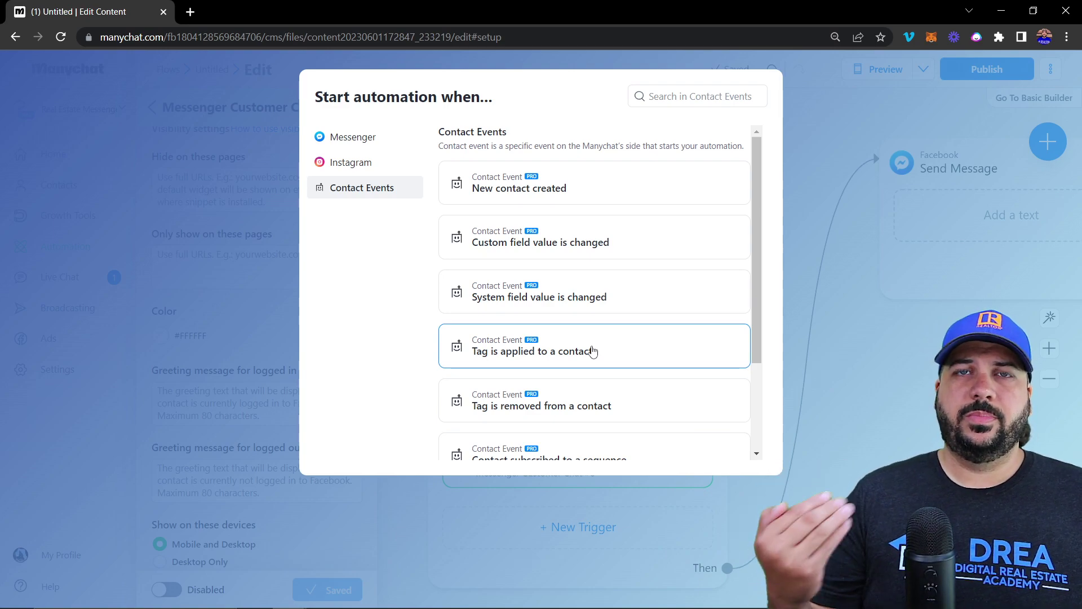
left_click(565, 363)
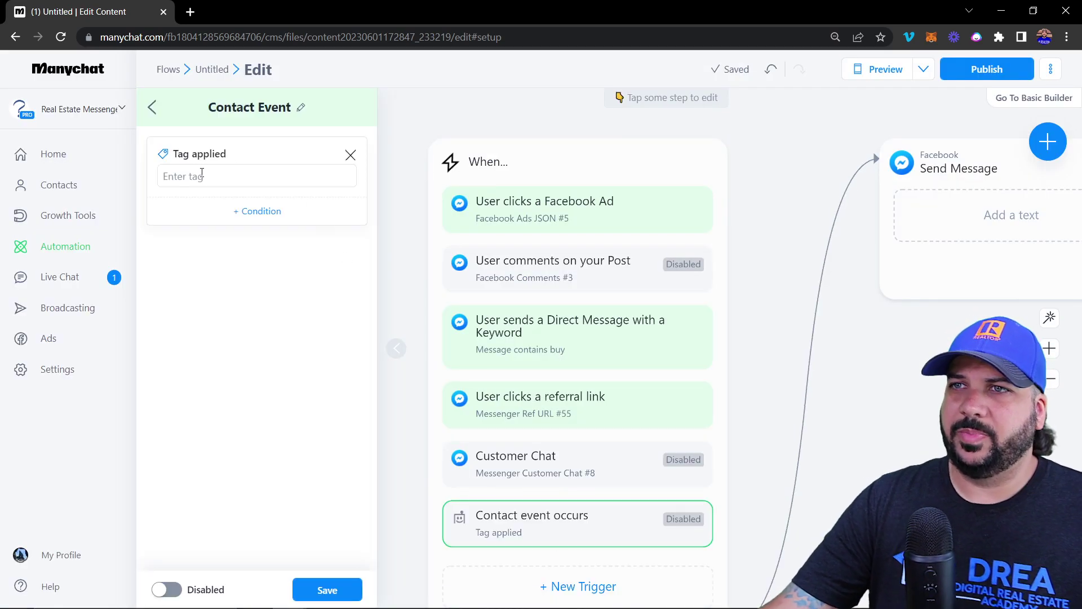
Try the Buyer tag as the condition of the Tag applied contact event
left_click(201, 177)
type("buy")
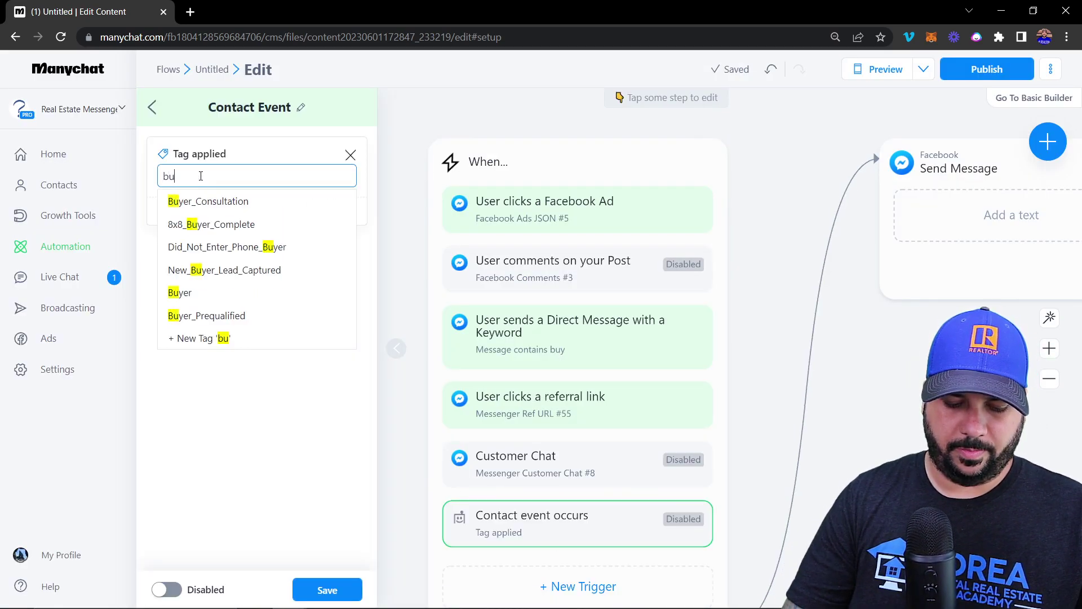
left_click(187, 294)
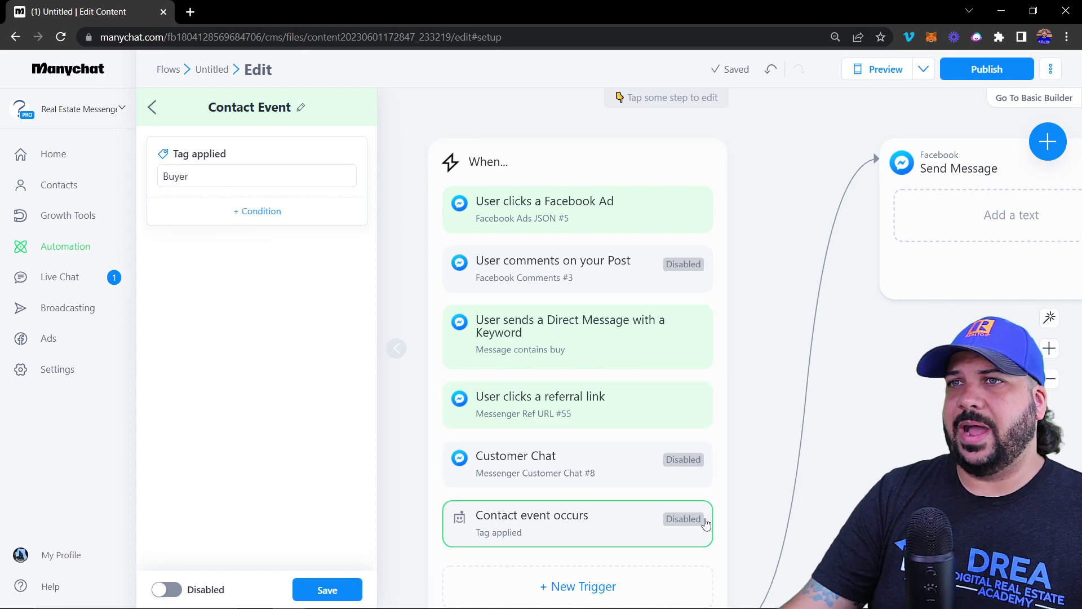
Open the Send Message step, discarding the unsaved contact event changes, and set its message text to "hi"
scroll(633, 490, "down", 3)
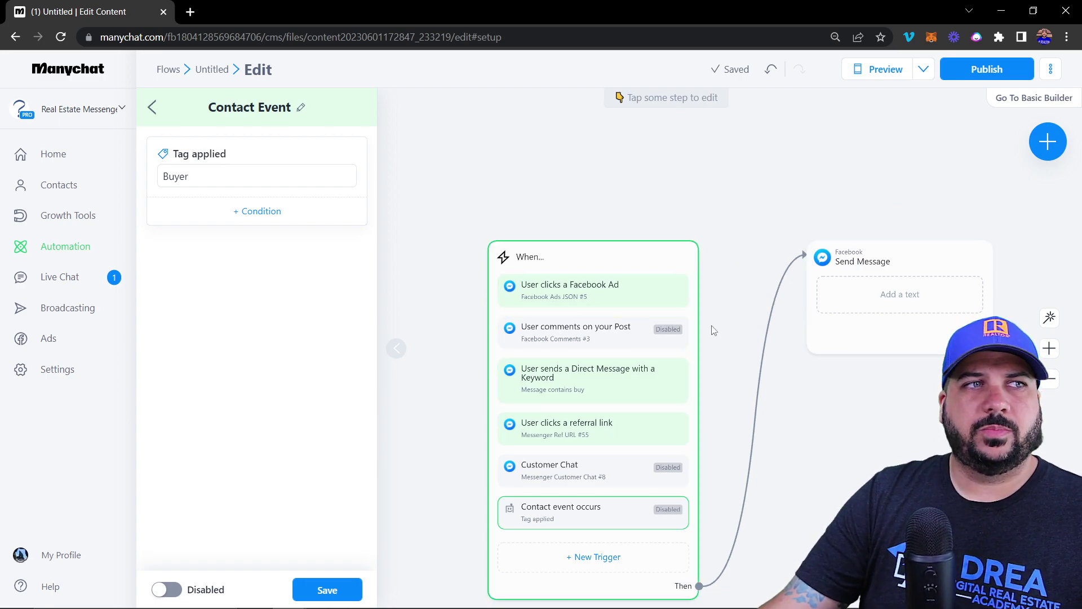
scroll(759, 324, "down", 2)
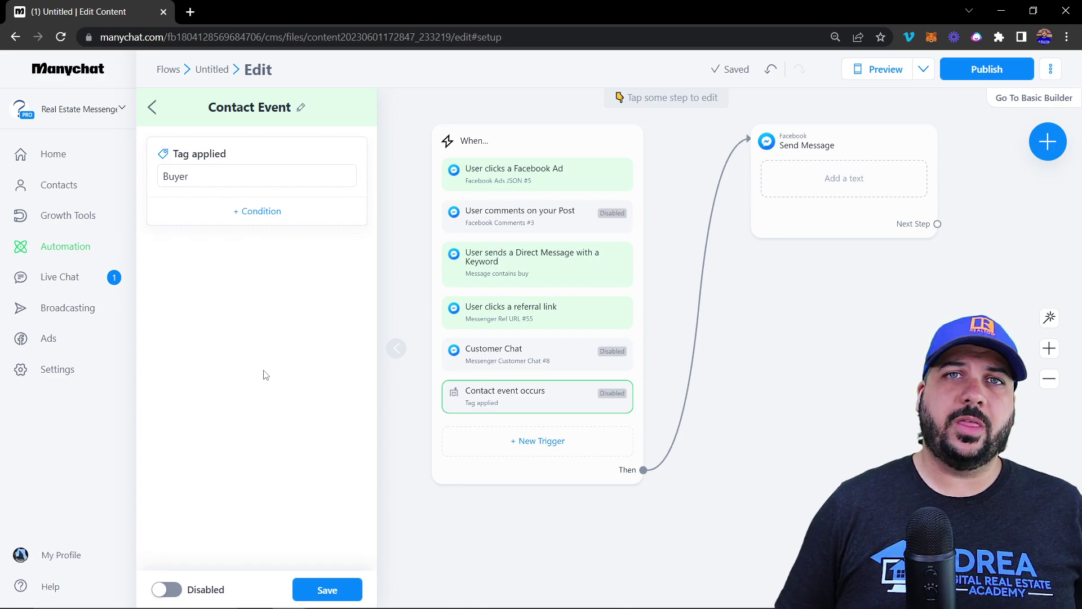
left_click(831, 191)
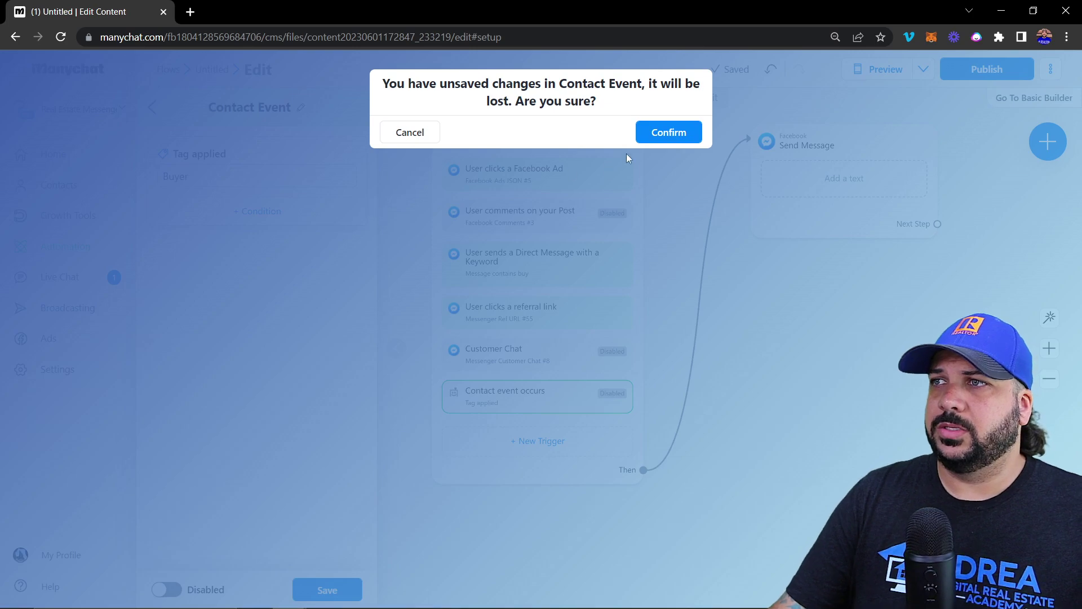
left_click(693, 135)
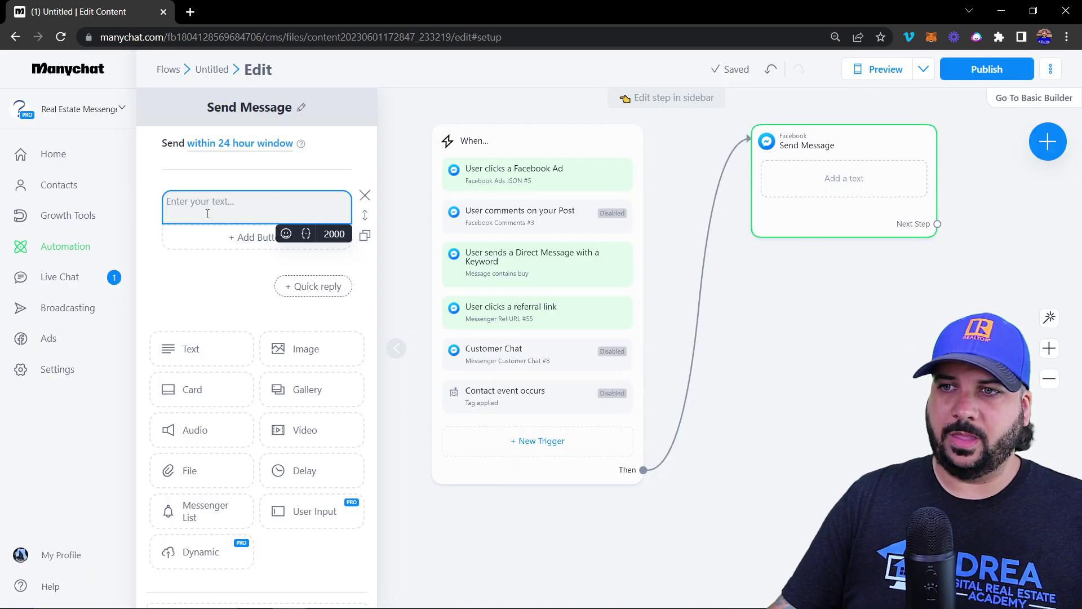
type("hi")
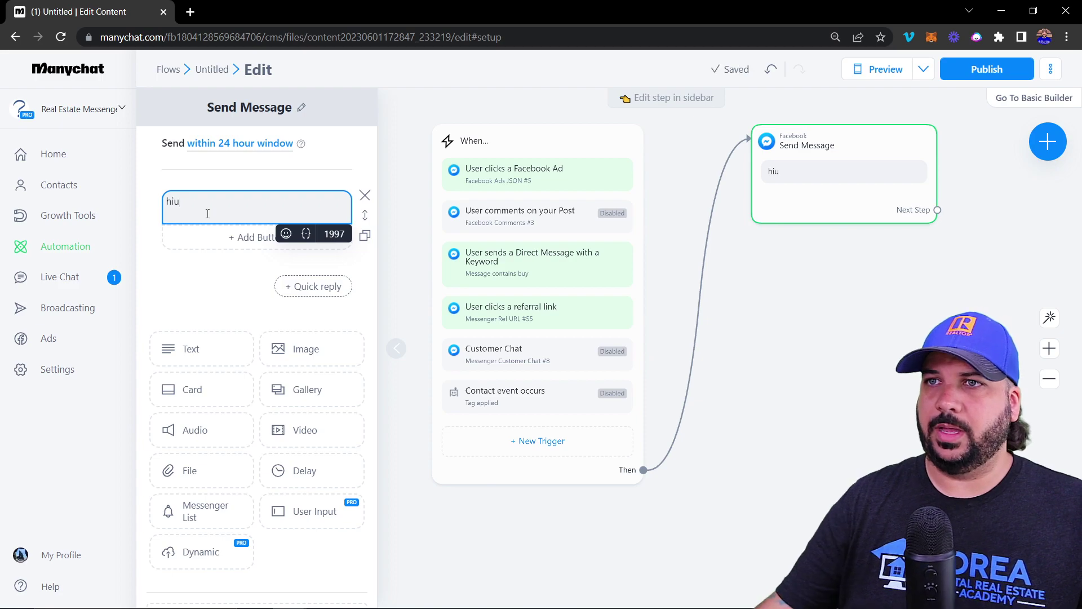
left_click(209, 299)
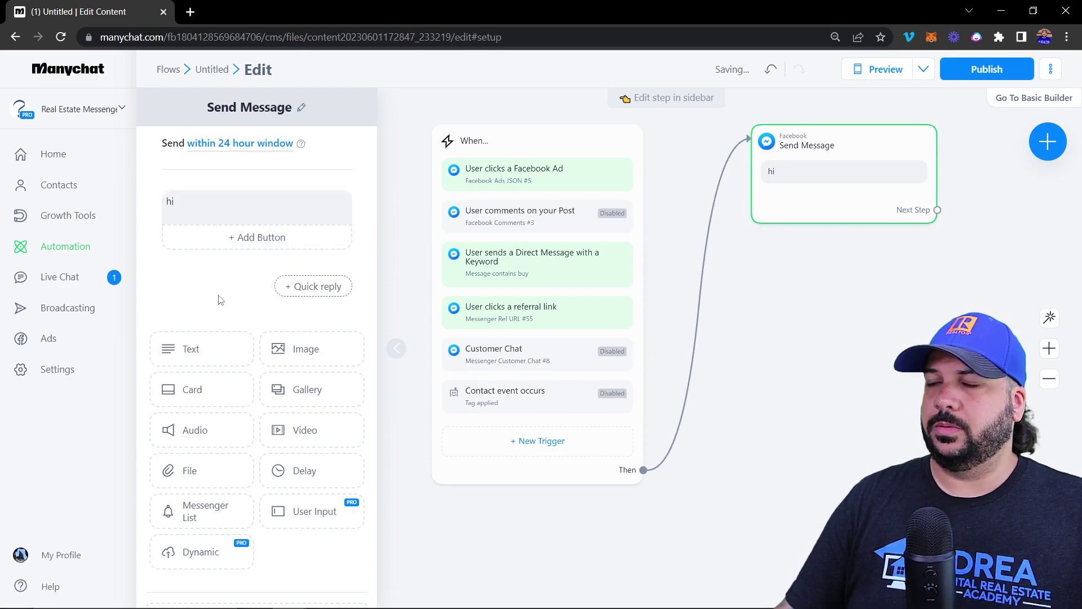
Add a button to the "hi" message that starts another flow
left_click(264, 239)
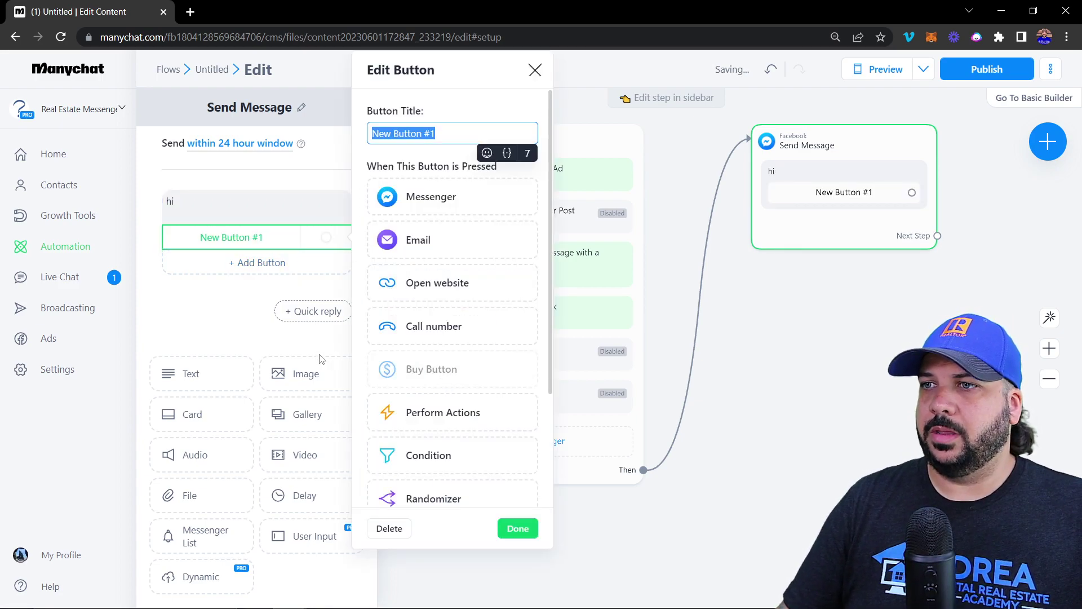
scroll(463, 375, "down", 2)
scroll(464, 374, "down", 1)
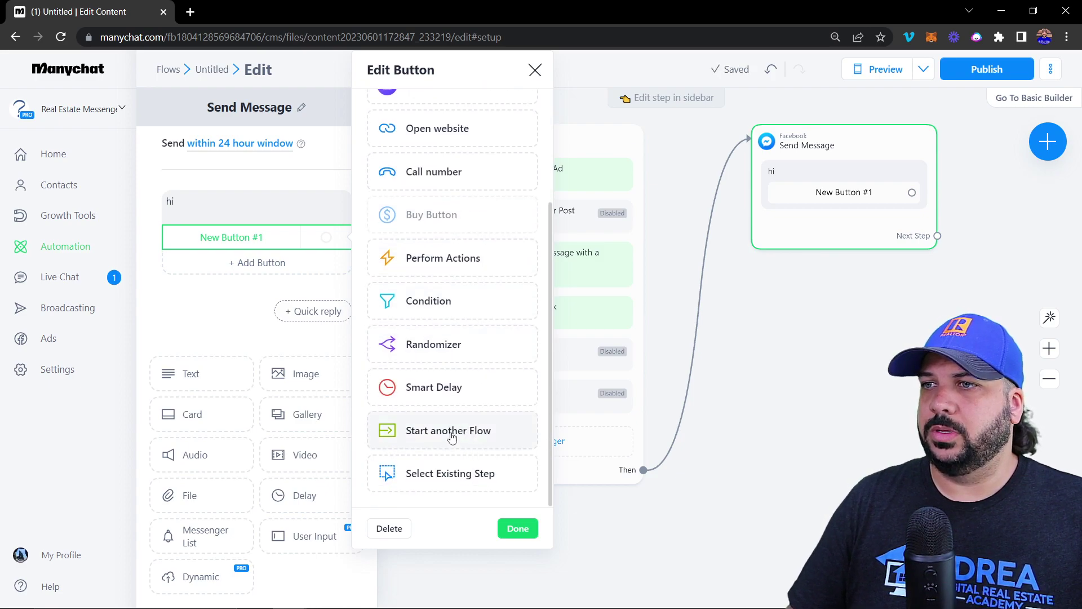
left_click(451, 440)
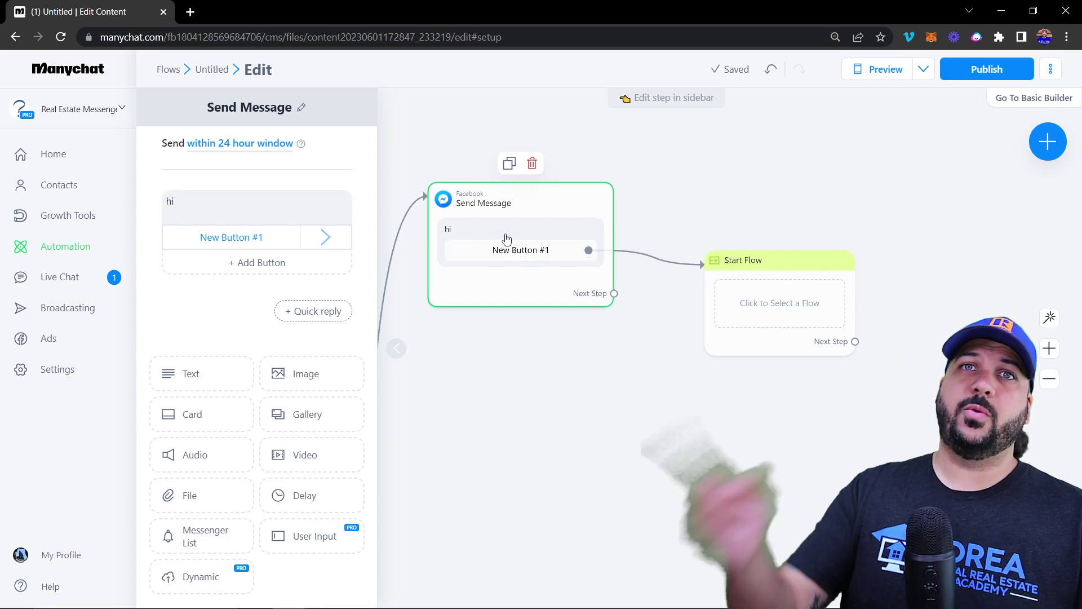
Pick the New Home Buyer Qualification flow for the Start Flow step
left_click(746, 262)
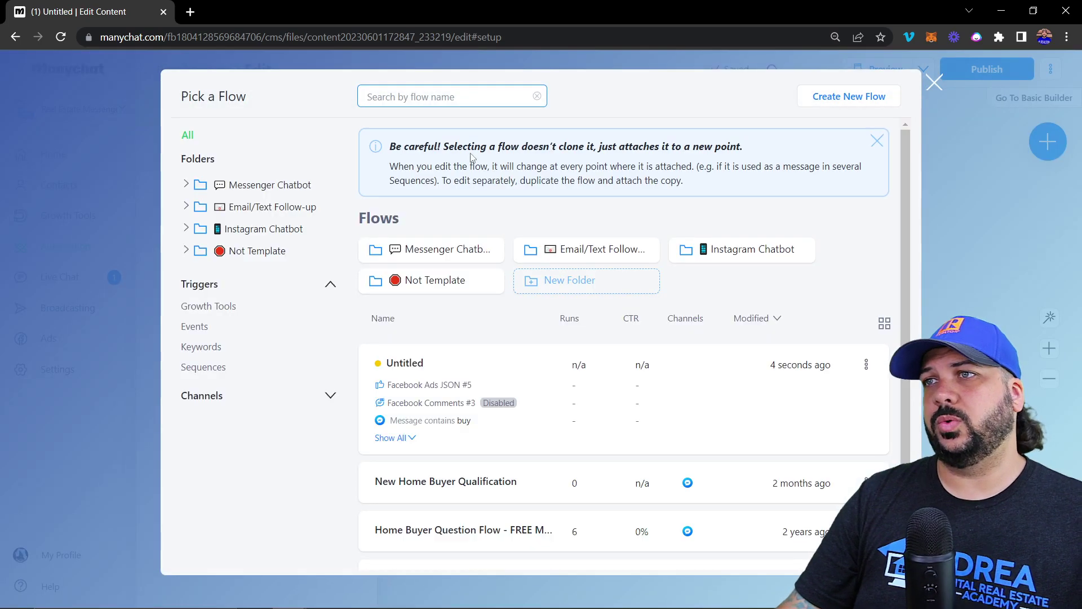
left_click(462, 483)
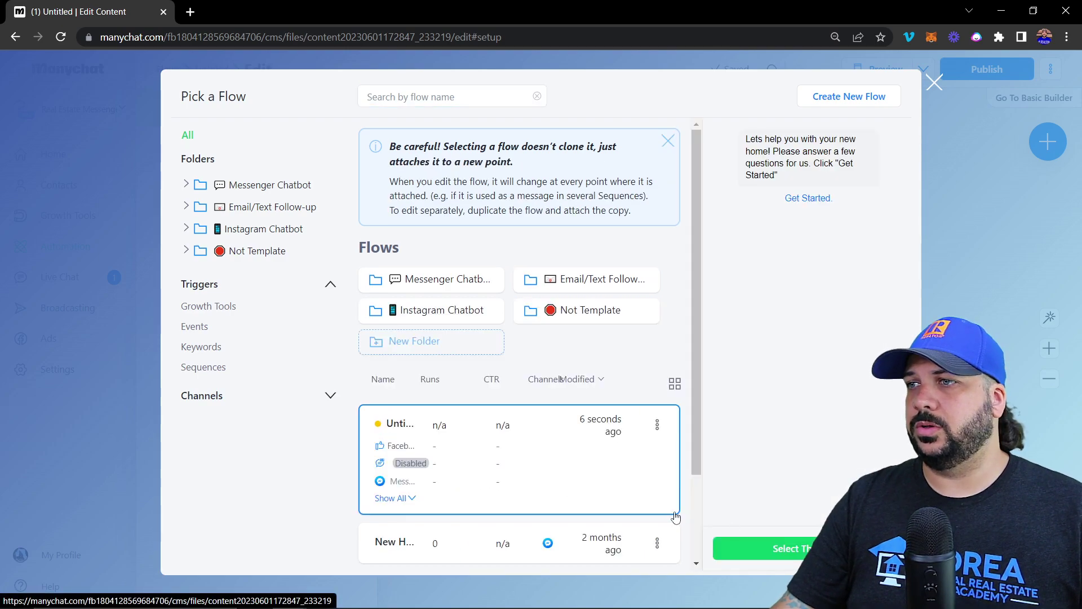